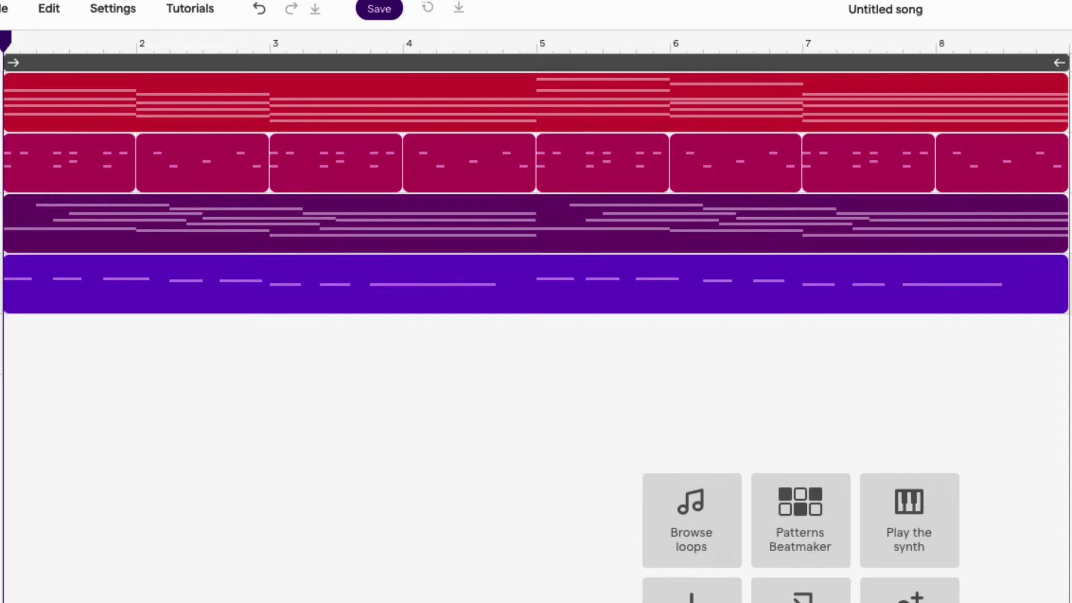
Play back the finished four-track song arrangement.
{"action": "key", "text": "space"}
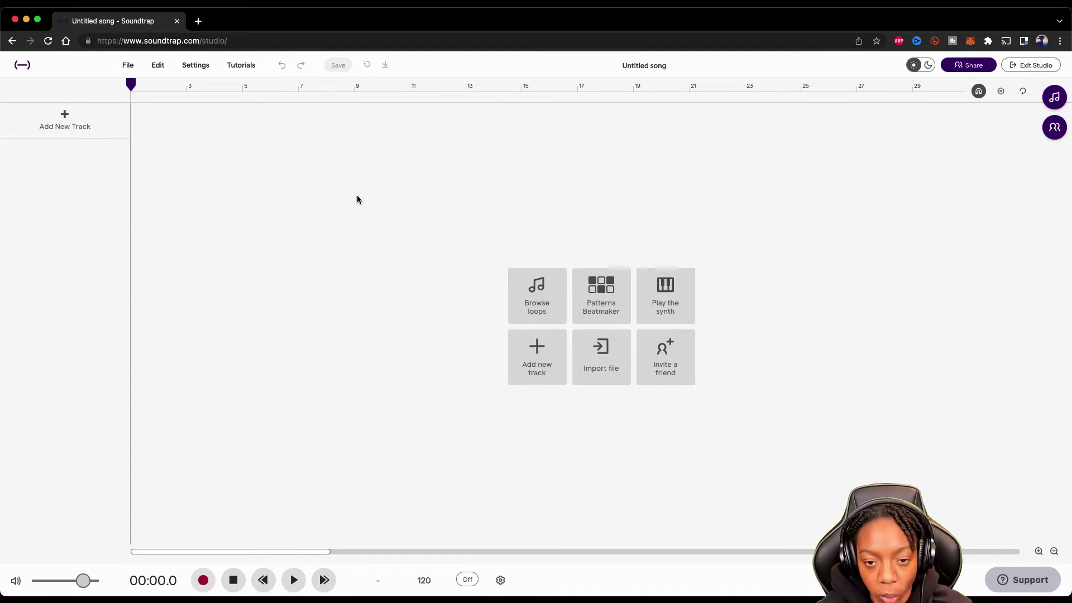
Add a new keyboard track and set its instrument to the Rhodes piano preset after previewing it.
{"action": "left_click", "coordinate": [76, 123]}
{"action": "left_click", "coordinate": [508, 273]}
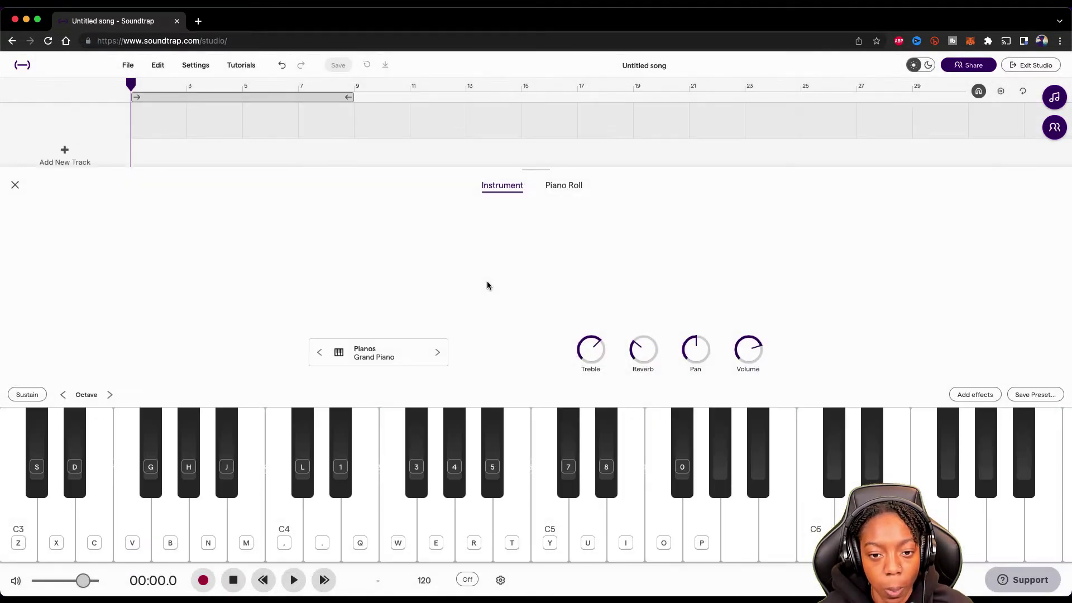
{"action": "left_click", "coordinate": [362, 356]}
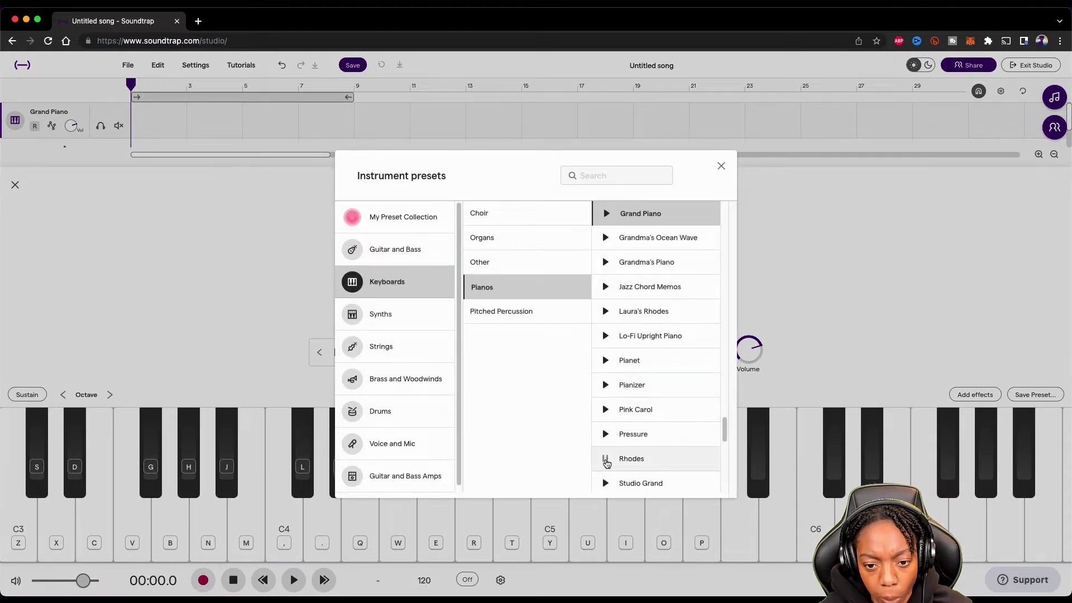
{"action": "left_click", "coordinate": [605, 459]}
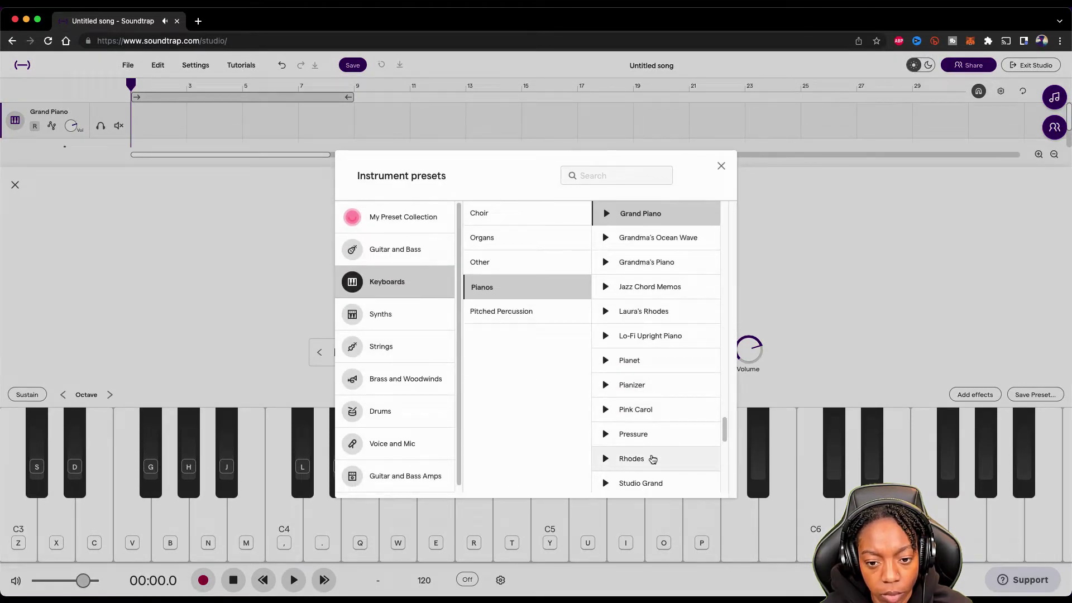
{"action": "left_click", "coordinate": [653, 461]}
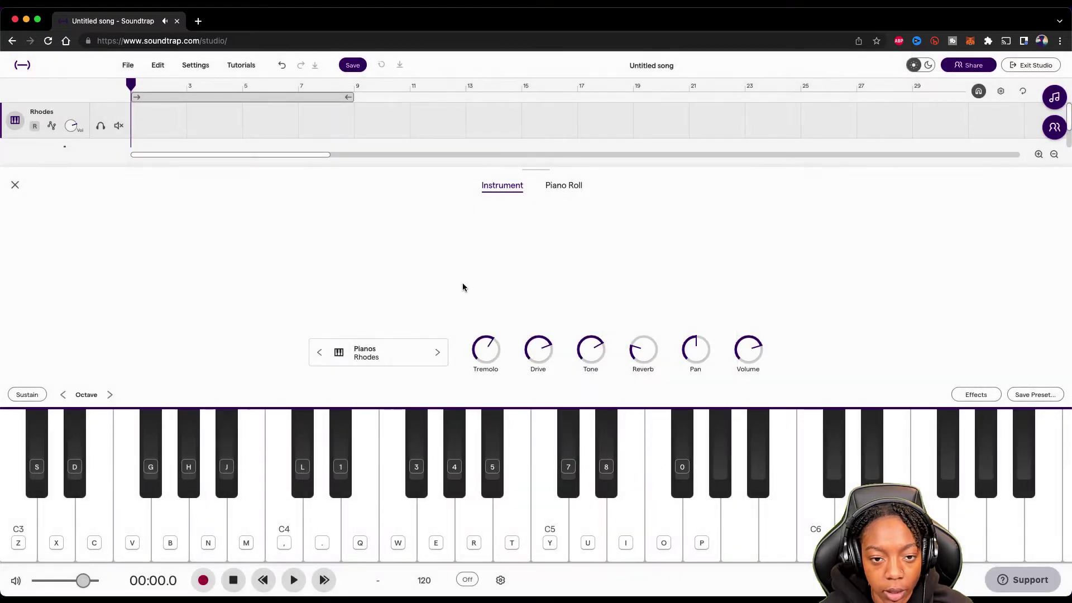
In the Rhodes track's piano roll, draw consecutive two-bar notes on Eb2, D2 and C2, and extend the region to bar 9.
{"action": "left_click", "coordinate": [562, 189]}
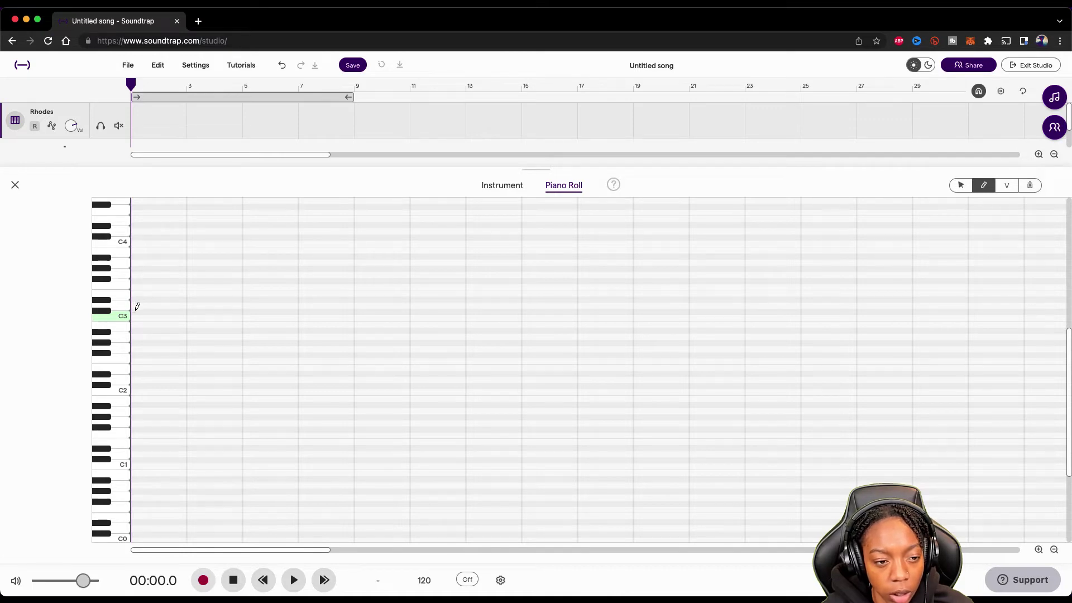
{"action": "scroll", "coordinate": [143, 357], "scroll_direction": "up", "scroll_amount": 1}
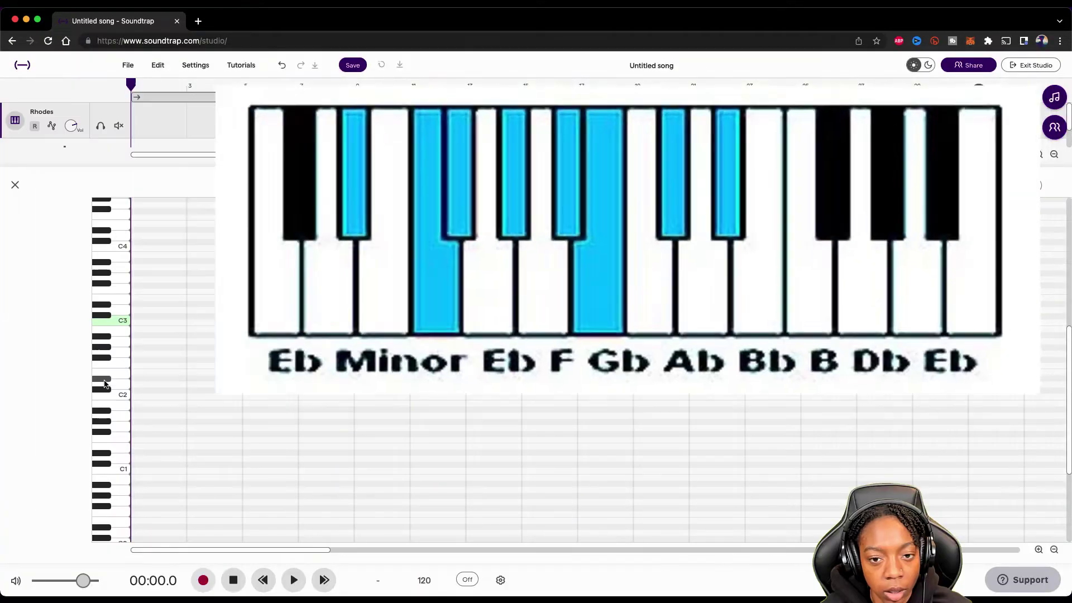
{"action": "left_click", "coordinate": [106, 382]}
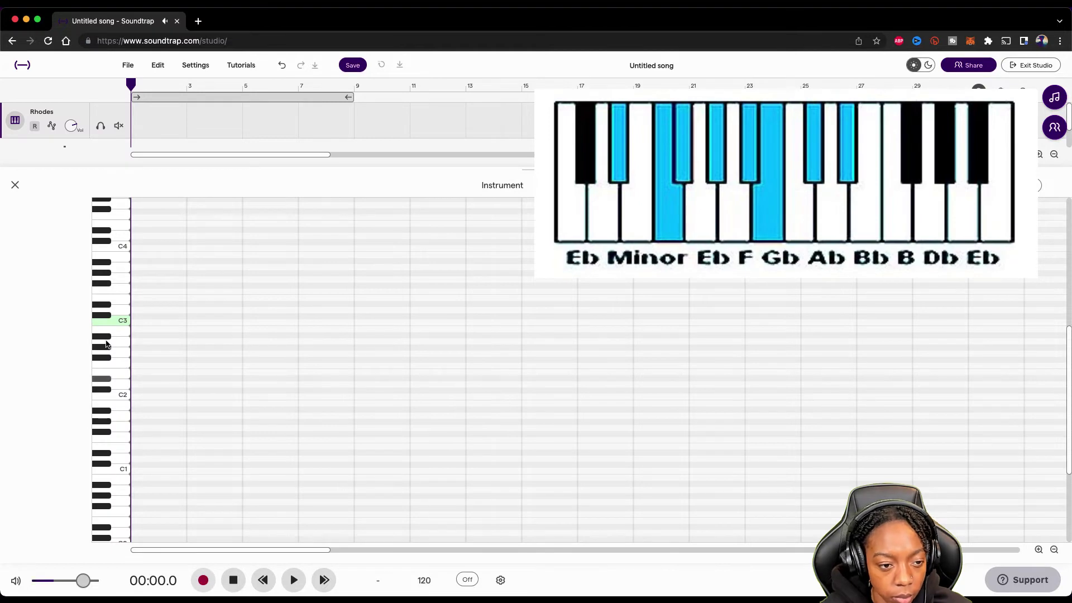
{"action": "left_click", "coordinate": [104, 308]}
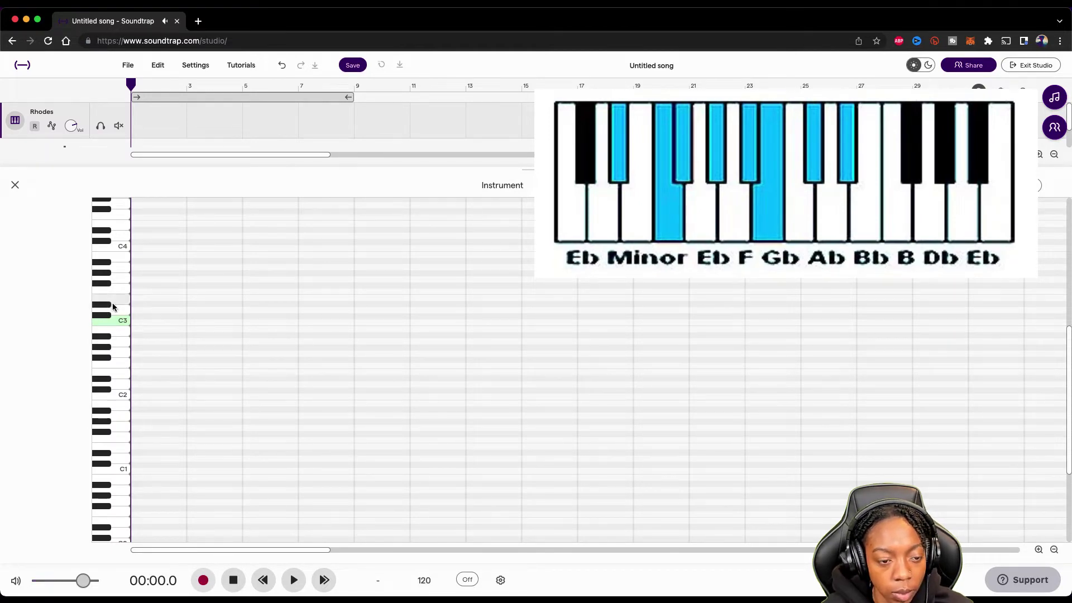
{"action": "left_click", "coordinate": [137, 378]}
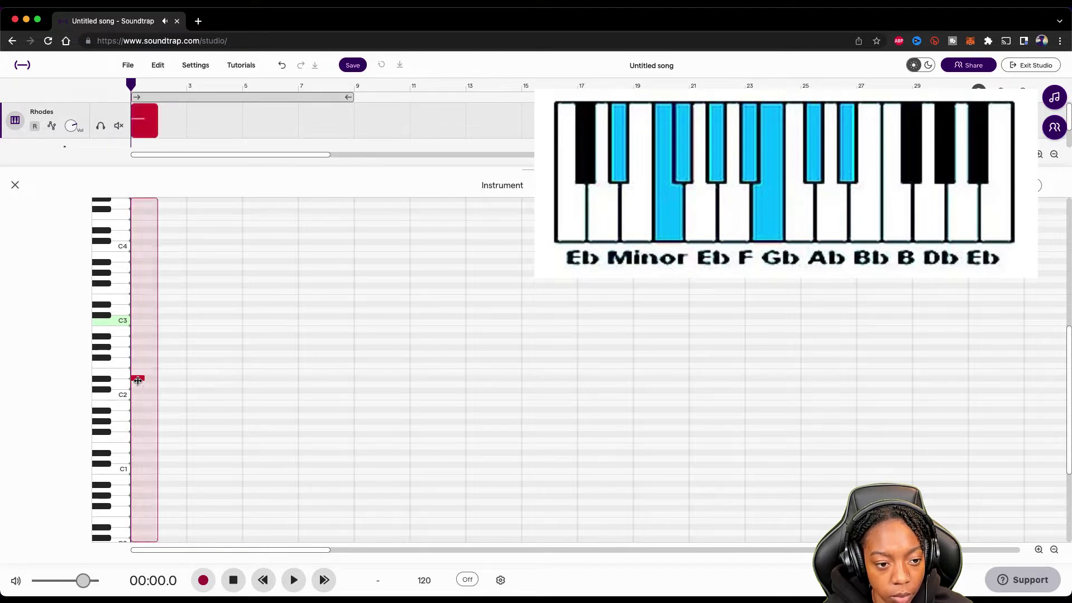
{"action": "mouse_move", "coordinate": [137, 379]}
{"action": "left_mouse_down"}
{"action": "mouse_move", "coordinate": [186, 384]}
{"action": "mouse_move", "coordinate": [170, 380]}
{"action": "left_mouse_up"}
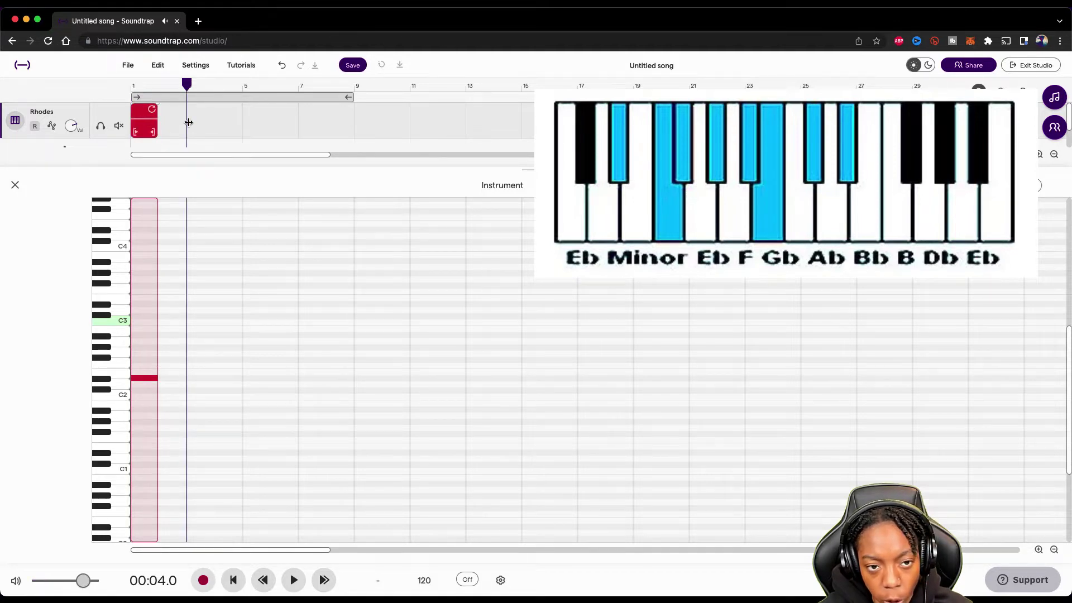
{"action": "left_click_drag", "start_coordinate": [189, 123], "coordinate": [351, 126]}
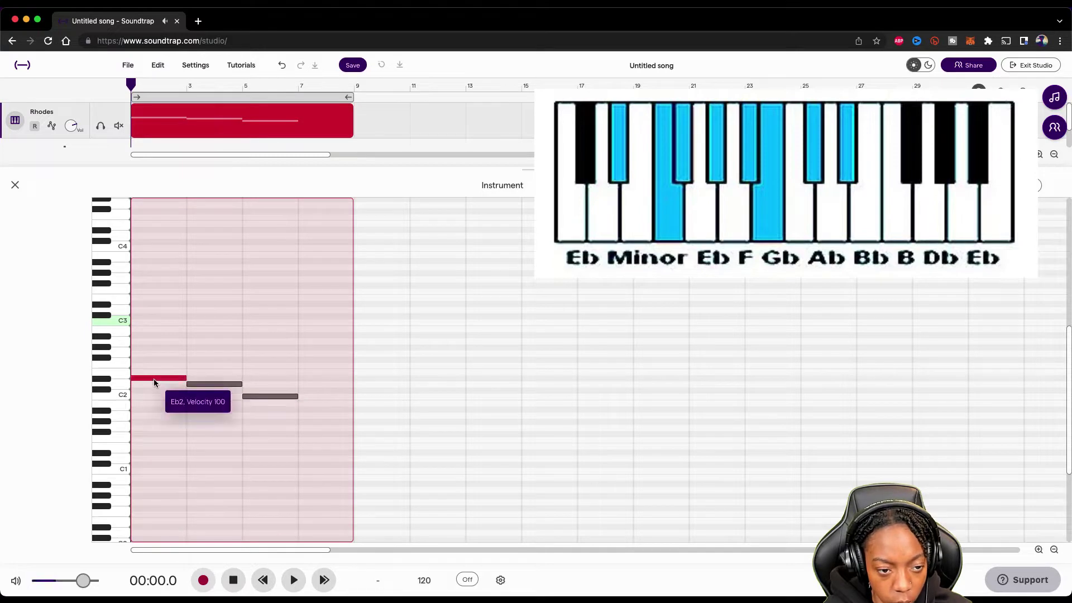
Move the three bass notes up in pitch to Gb2, F2 and Eb2.
{"action": "left_click", "coordinate": [151, 378]}
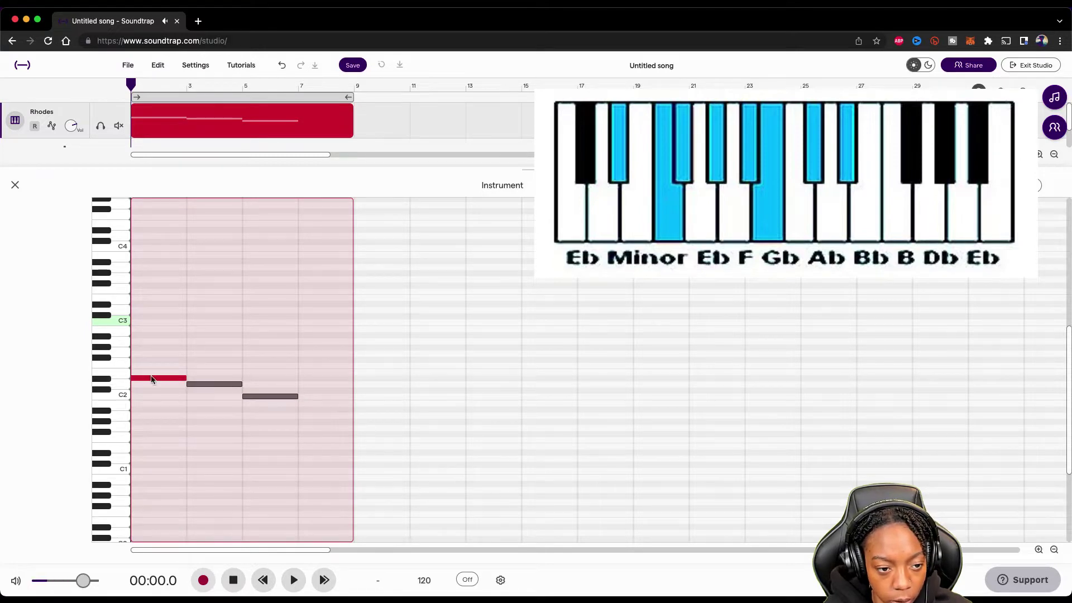
{"action": "left_click_drag", "start_coordinate": [151, 378], "coordinate": [152, 359]}
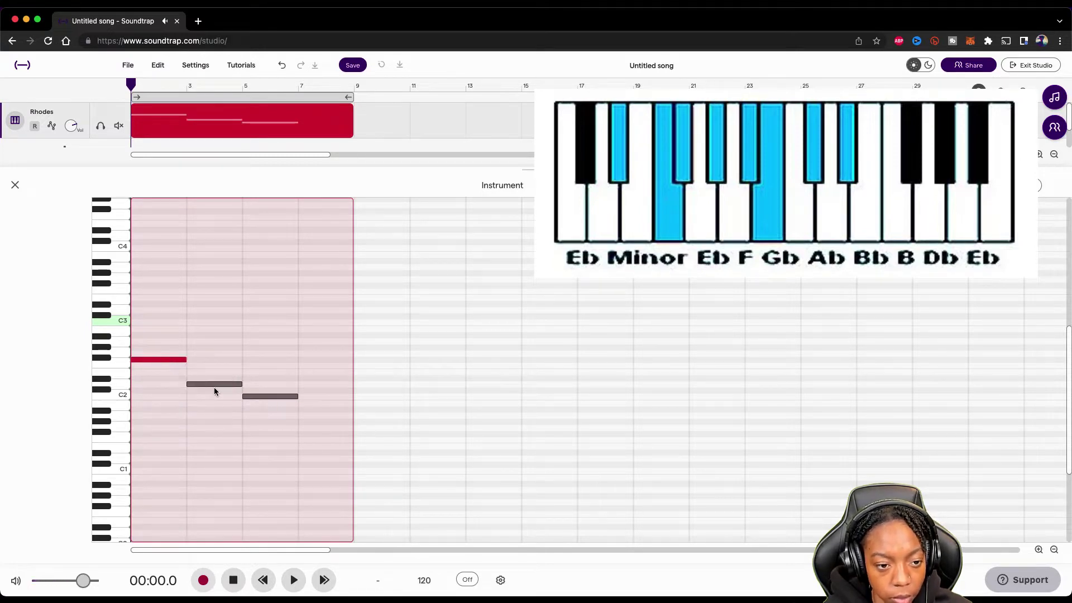
{"action": "left_click_drag", "start_coordinate": [215, 391], "coordinate": [262, 381]}
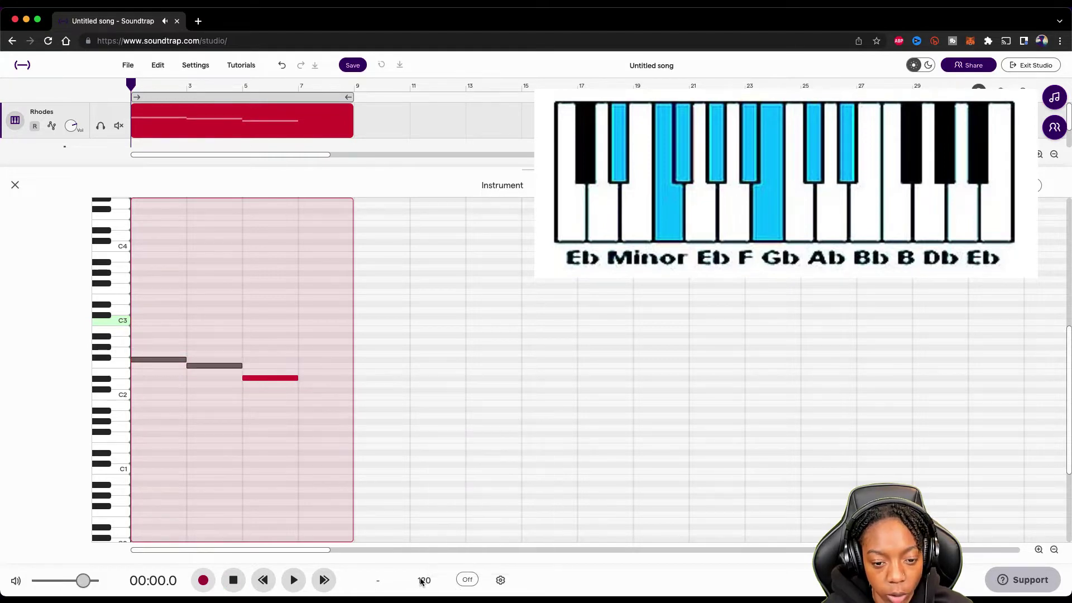
Set the song tempo to 150 BPM.
{"action": "left_click", "coordinate": [422, 580]}
{"action": "double_click", "coordinate": [489, 521]}
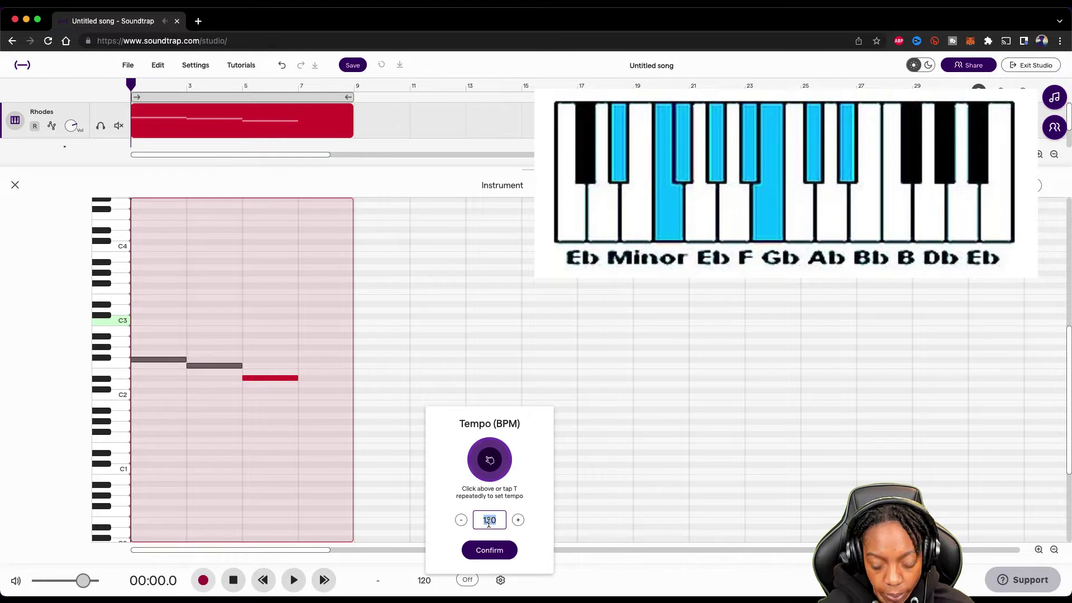
{"action": "type", "text": "150"}
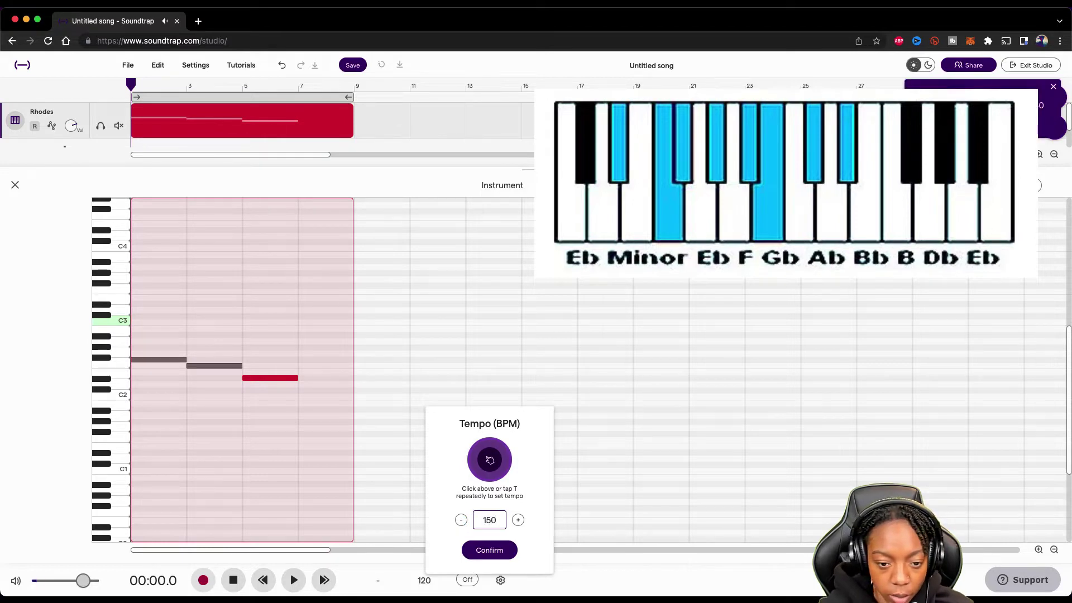
{"action": "key", "text": "Return"}
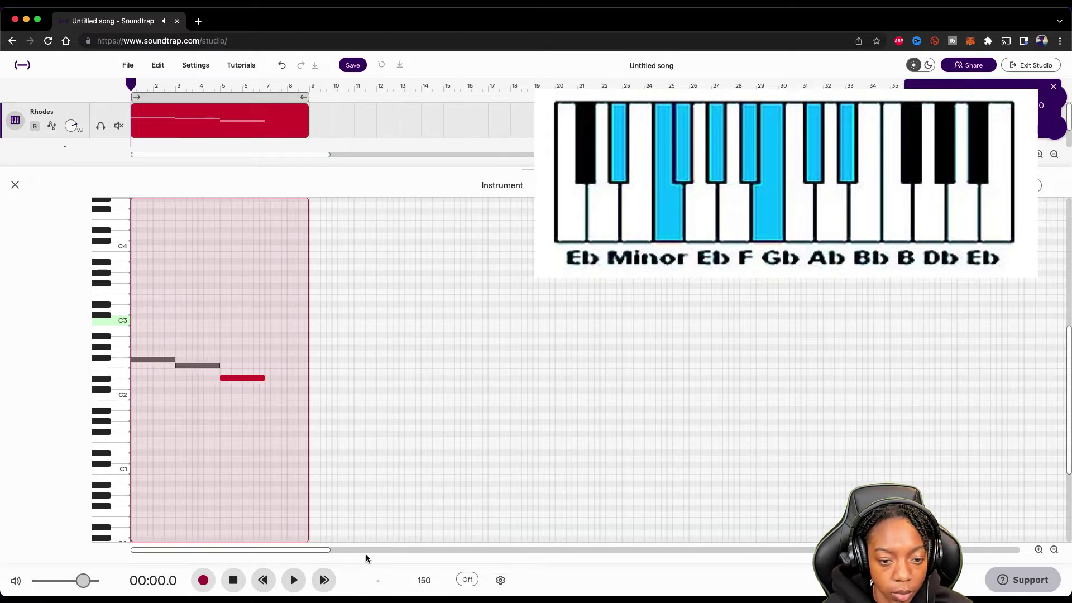
Shorten the opening Gb2 note to one bar.
{"action": "left_click", "coordinate": [1039, 550]}
{"action": "left_click", "coordinate": [1038, 549]}
{"action": "left_click", "coordinate": [1038, 549]}
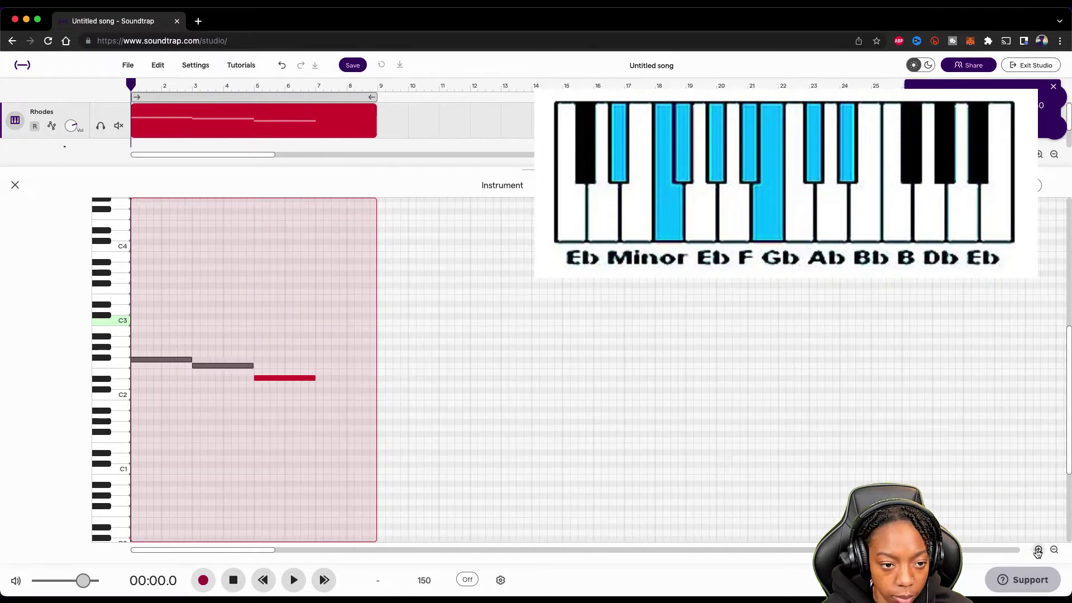
{"action": "left_click", "coordinate": [1038, 549]}
{"action": "left_click", "coordinate": [1039, 550]}
{"action": "left_click", "coordinate": [1038, 550]}
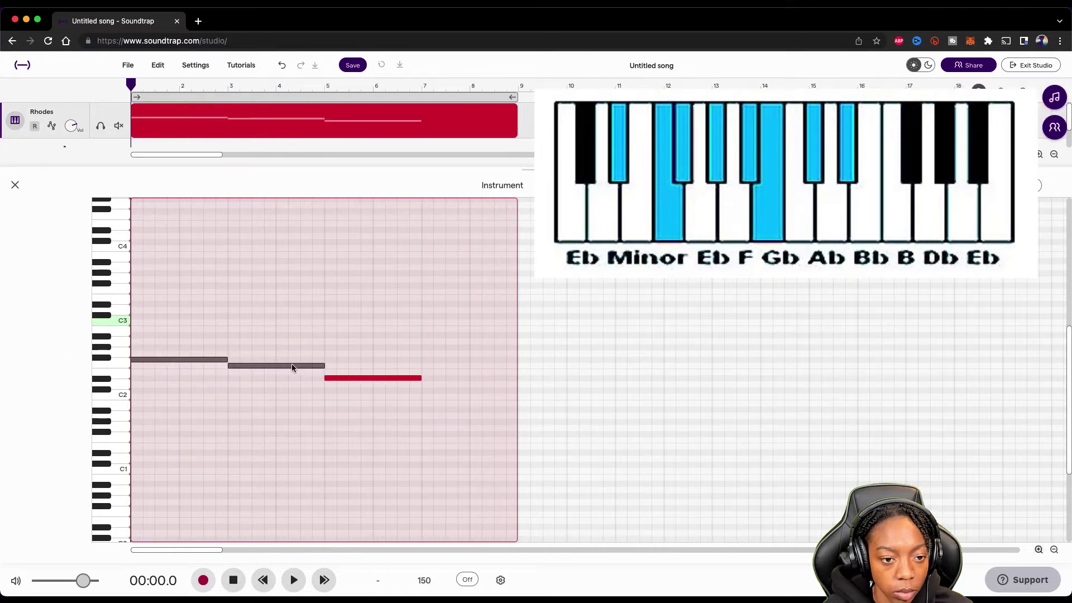
{"action": "left_click", "coordinate": [209, 360]}
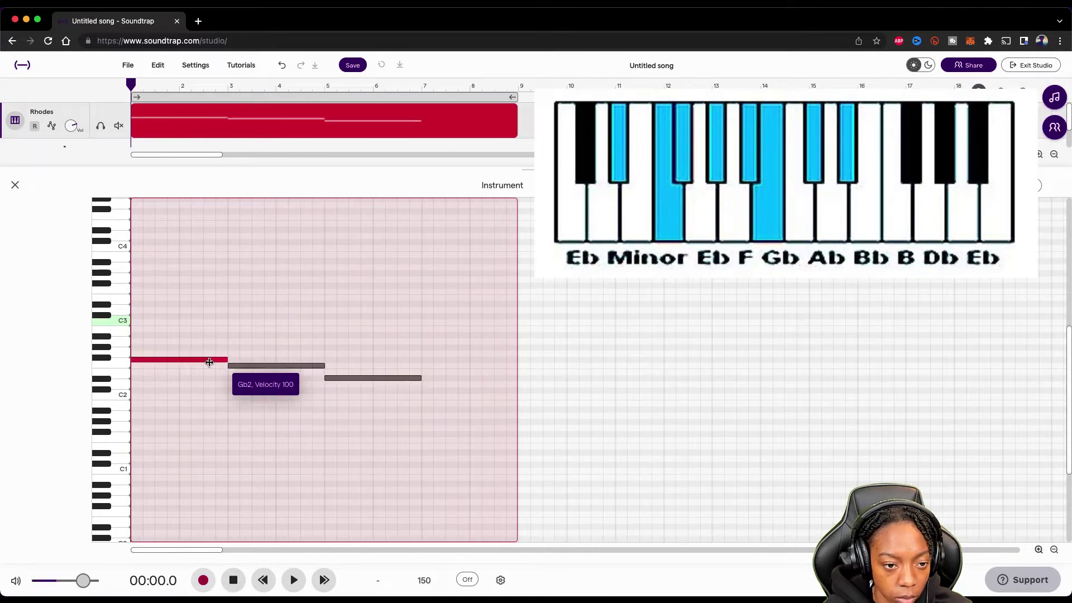
{"action": "left_click_drag", "start_coordinate": [209, 360], "coordinate": [179, 362]}
Place the F2 note at bar 2 with a one-bar length and the Eb2 note at bar 3, and play the line back.
{"action": "left_click", "coordinate": [260, 366]}
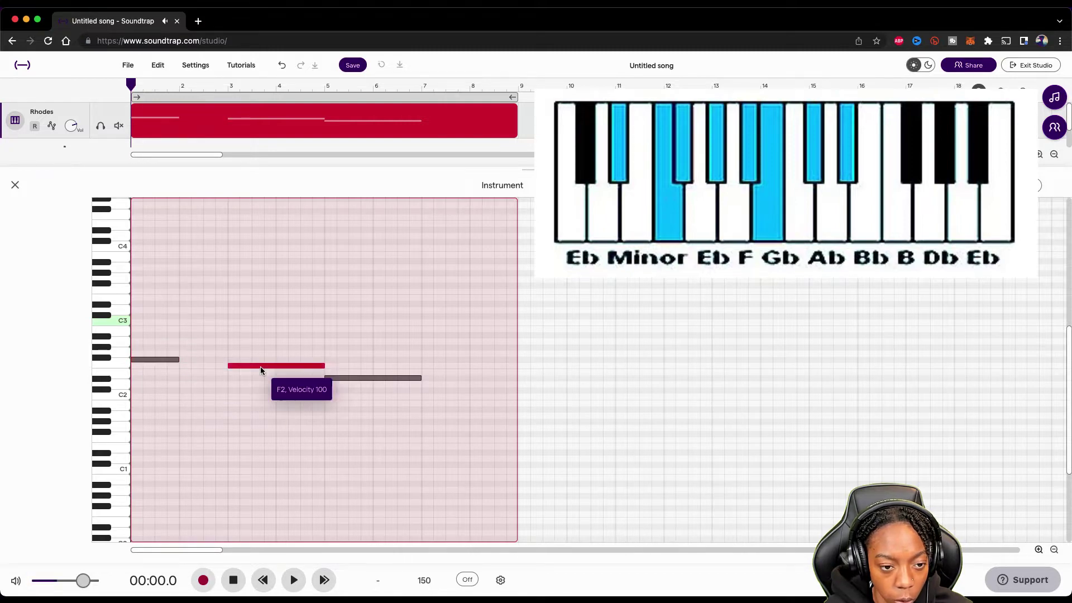
{"action": "left_click_drag", "start_coordinate": [260, 367], "coordinate": [230, 366]}
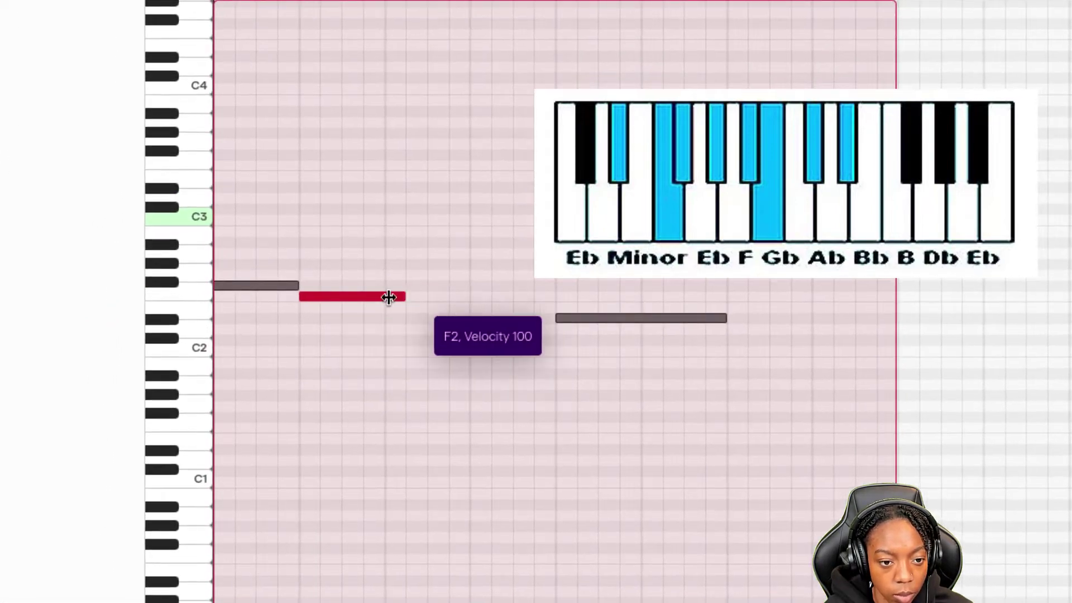
{"action": "left_click_drag", "start_coordinate": [388, 297], "coordinate": [386, 296]}
{"action": "left_click_drag", "start_coordinate": [594, 321], "coordinate": [426, 323]}
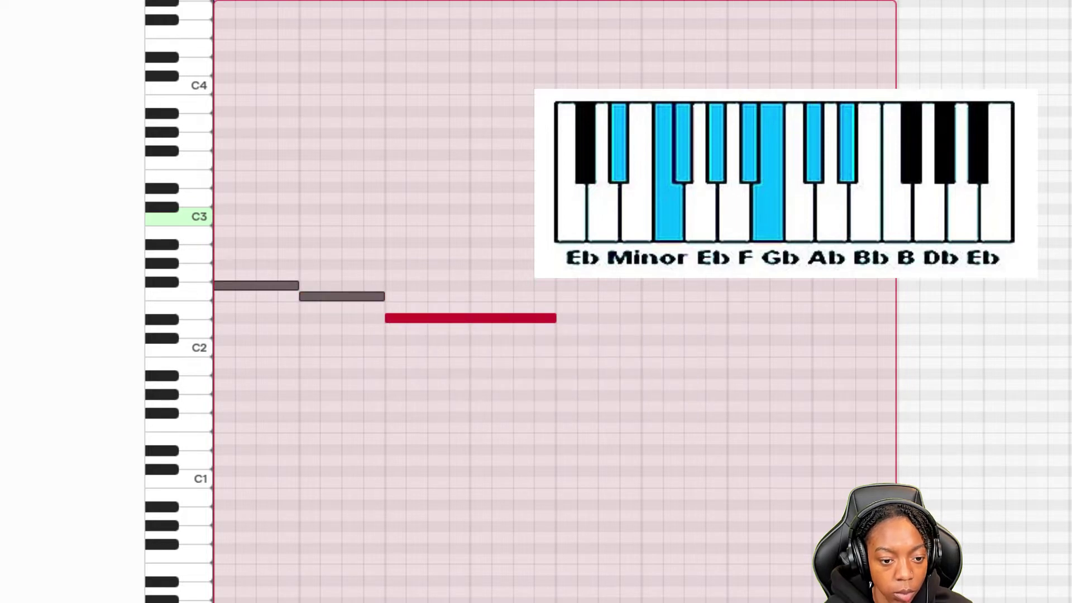
{"action": "key", "text": "space"}
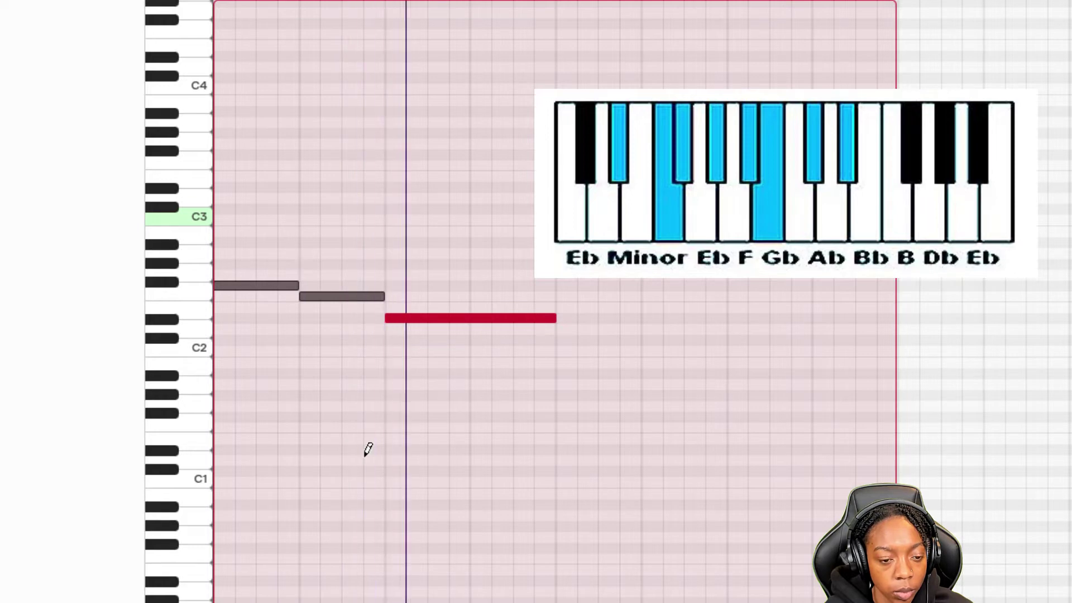
{"action": "key", "text": "space"}
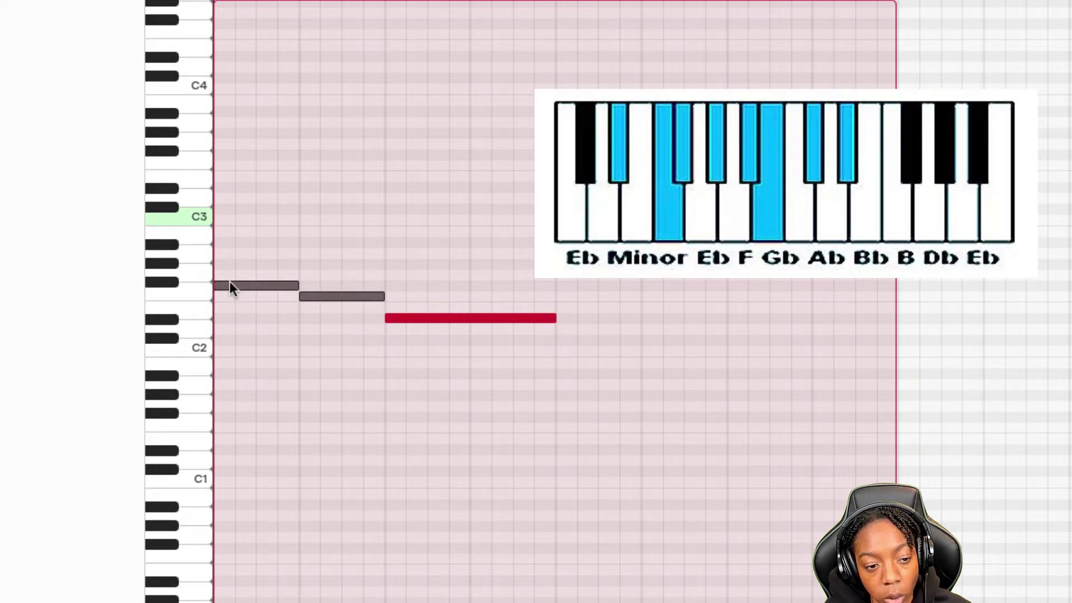
Build the bar 1 chord by adding one-bar Bb2 and Db3 notes above the Gb2 note.
{"action": "left_click", "coordinate": [219, 253]}
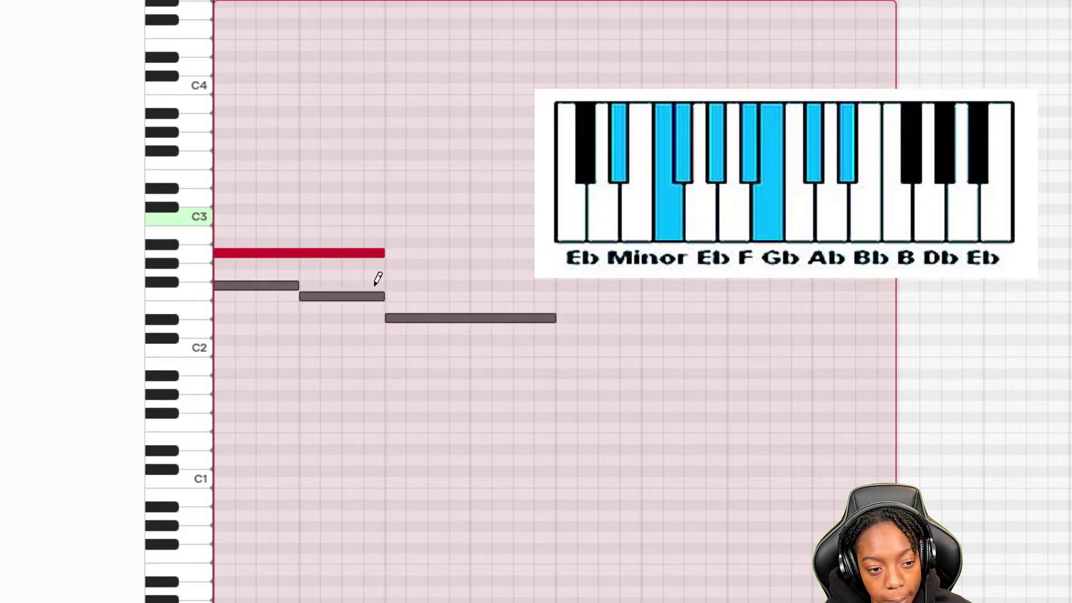
{"action": "mouse_move", "coordinate": [383, 256]}
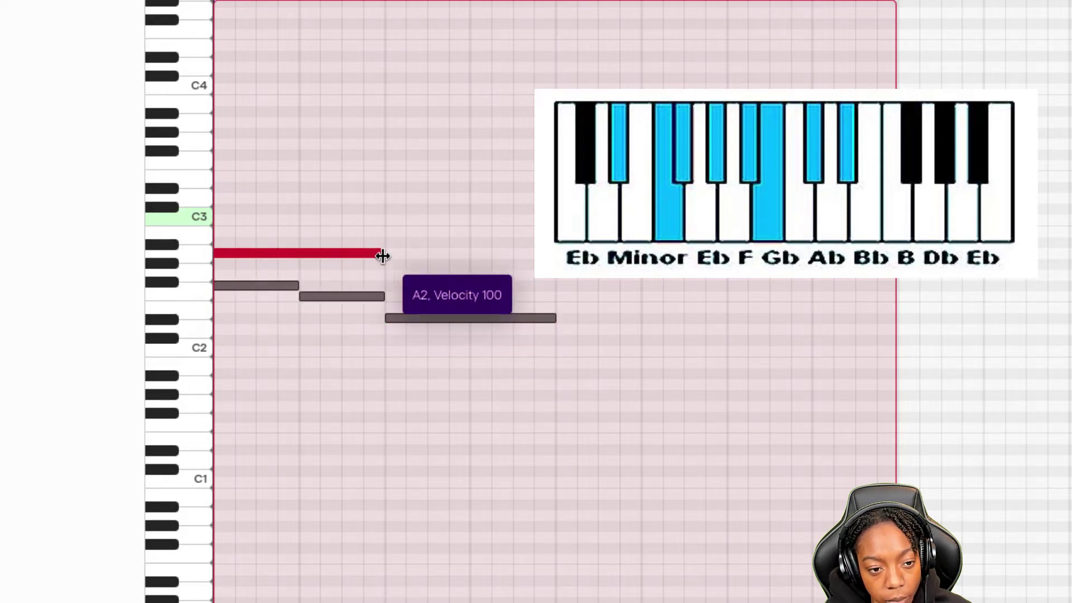
{"action": "left_click_drag", "start_coordinate": [383, 255], "coordinate": [263, 240]}
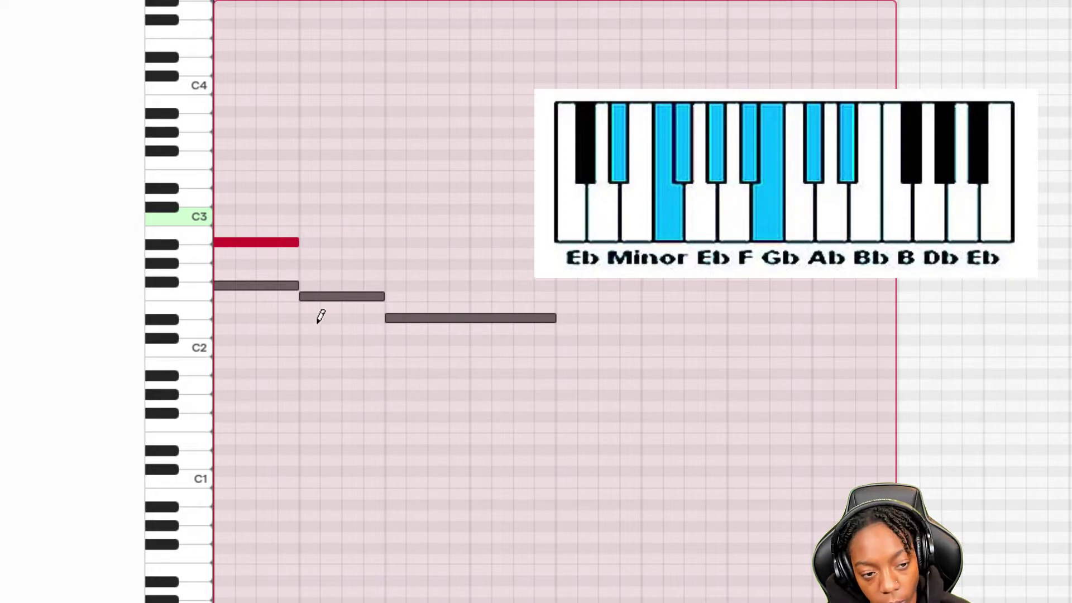
{"action": "left_click", "coordinate": [217, 209]}
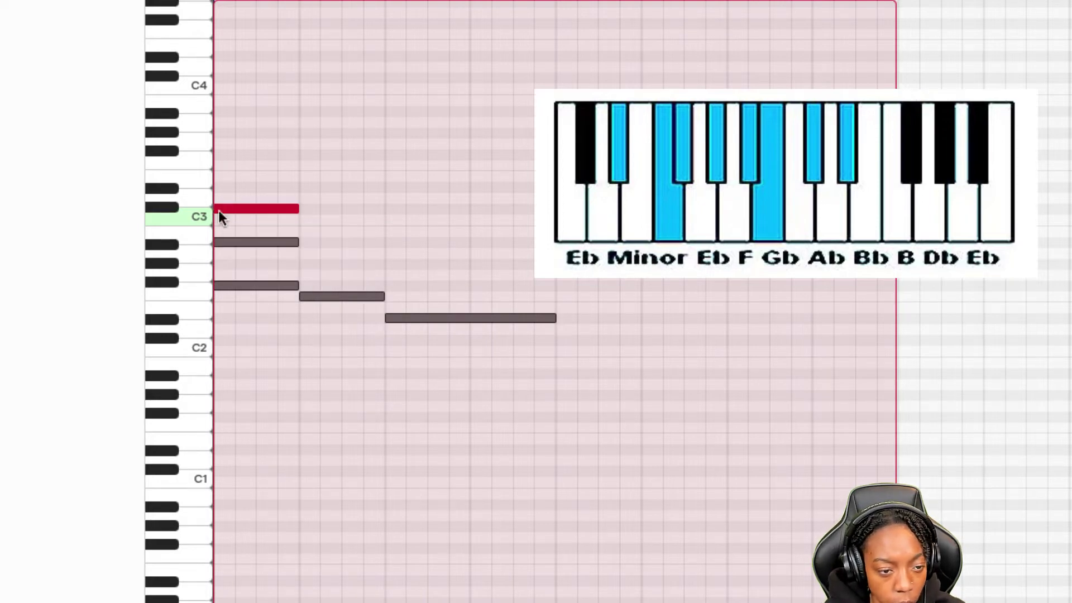
Build the bar 2 chord by adding one-bar Ab2 and C3 notes above the F2 note.
{"action": "left_click", "coordinate": [301, 263]}
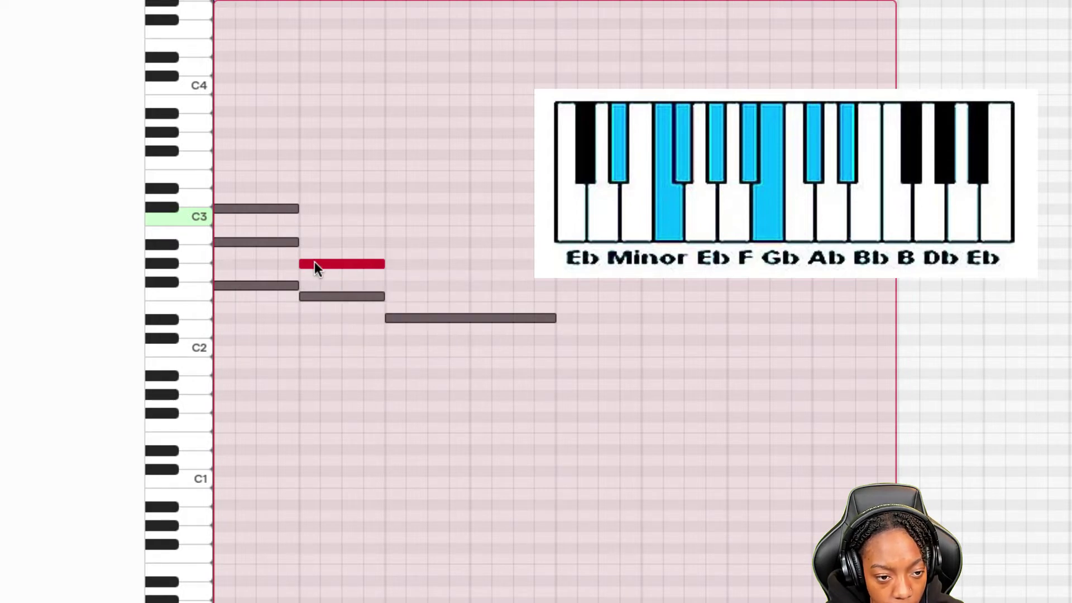
{"action": "left_click_drag", "start_coordinate": [317, 265], "coordinate": [316, 257]}
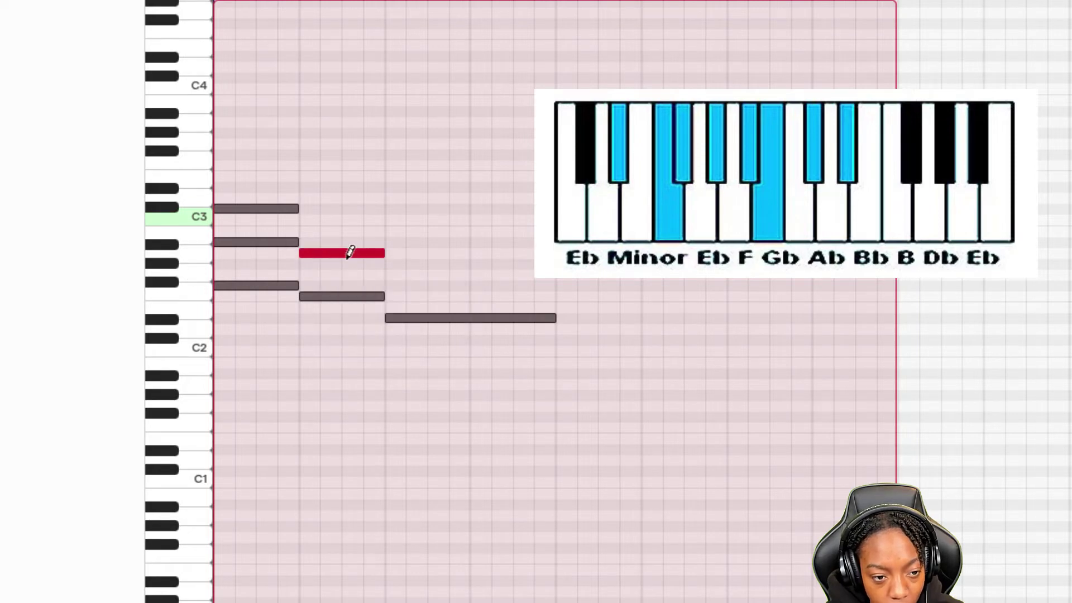
{"action": "left_click_drag", "start_coordinate": [343, 254], "coordinate": [330, 236]}
{"action": "left_click", "coordinate": [330, 234]}
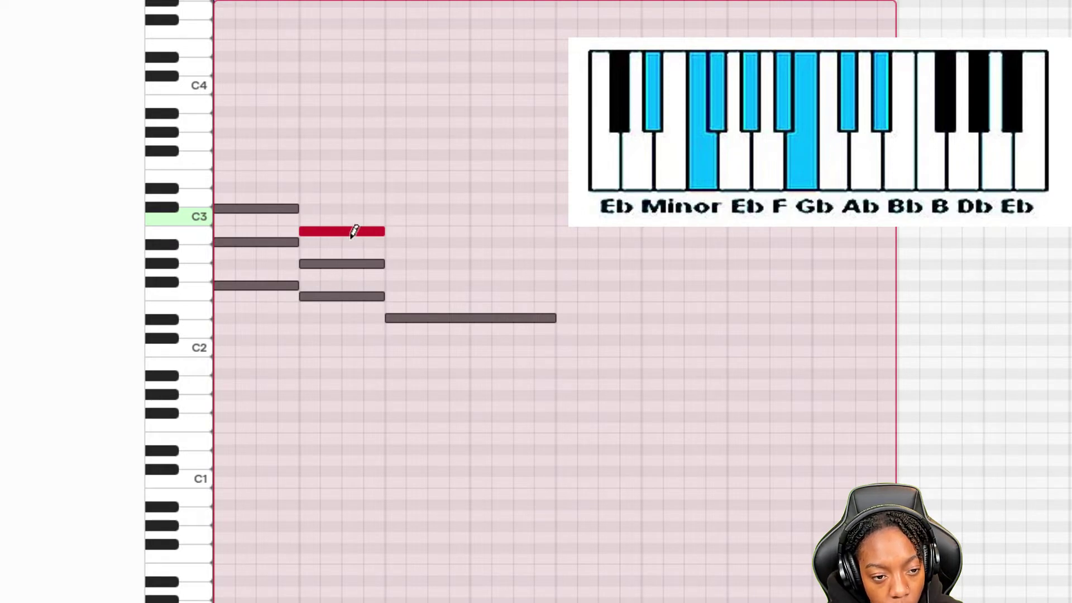
{"action": "left_click_drag", "start_coordinate": [346, 229], "coordinate": [346, 222]}
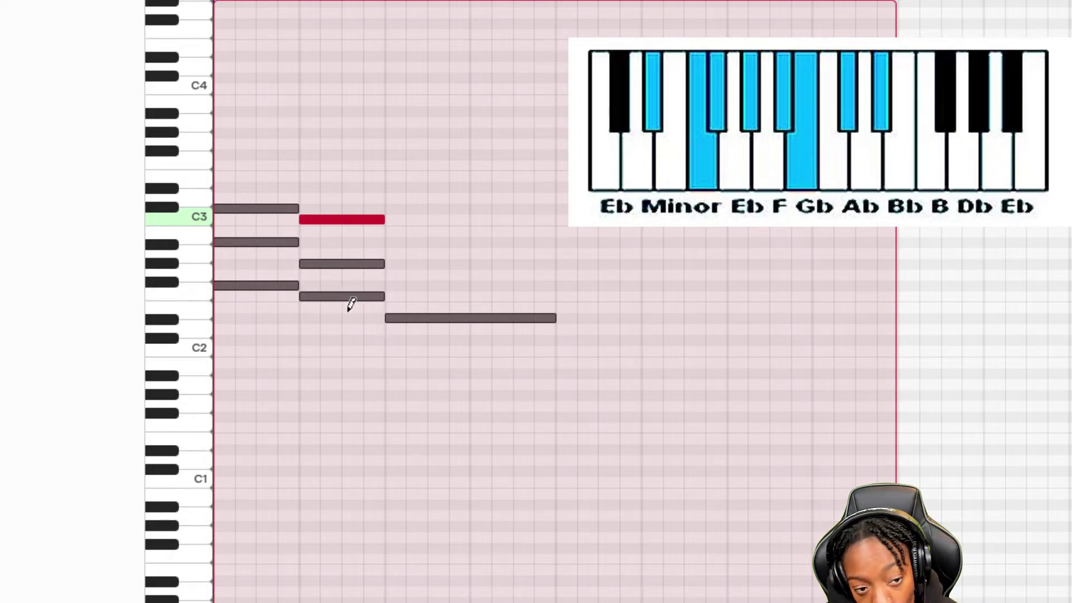
{"action": "left_click", "coordinate": [344, 220]}
{"action": "right_click", "coordinate": [367, 221]}
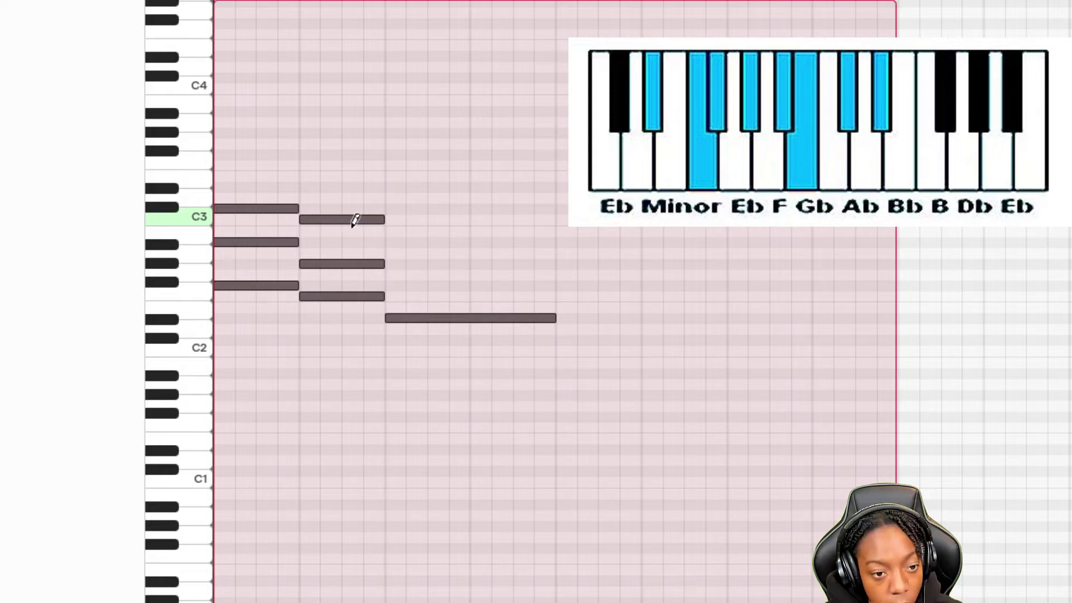
Lower the bar 2 chord's top note to B2 and build the bar 3 chord by adding two-bar Gb2 and Bb2 notes above Eb2.
{"action": "left_click_drag", "start_coordinate": [344, 222], "coordinate": [346, 230]}
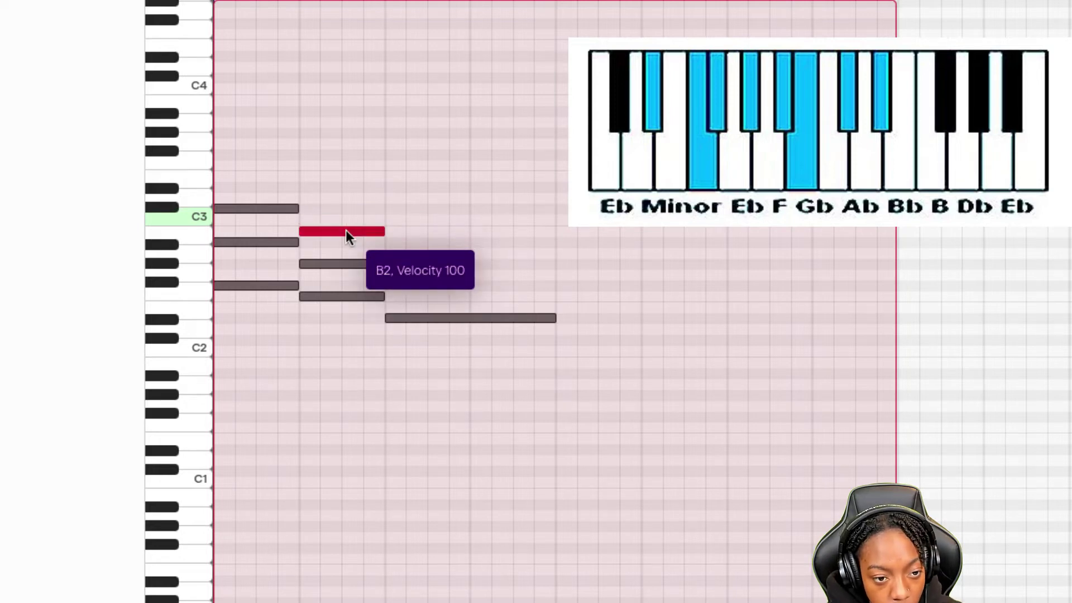
{"action": "left_click", "coordinate": [441, 320]}
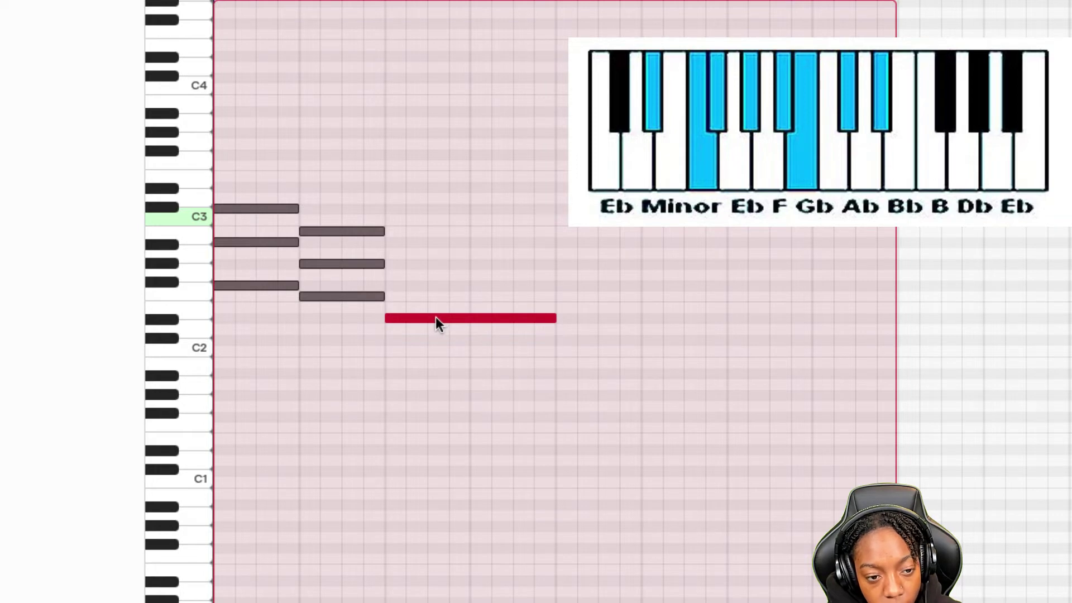
{"action": "left_click", "coordinate": [395, 274]}
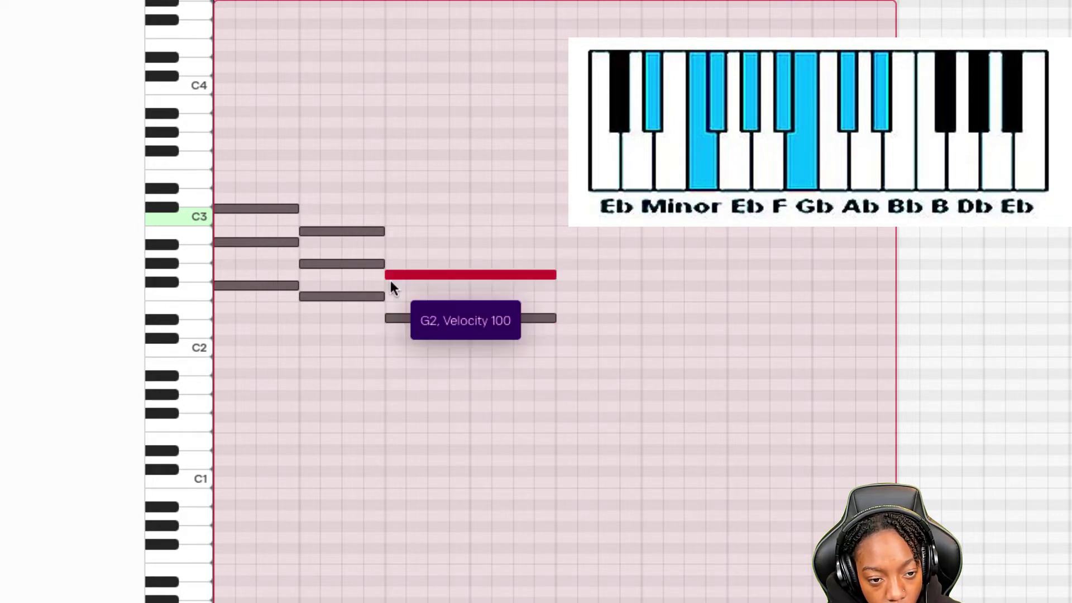
{"action": "left_click", "coordinate": [428, 275]}
{"action": "key", "text": "ctrl+z"}
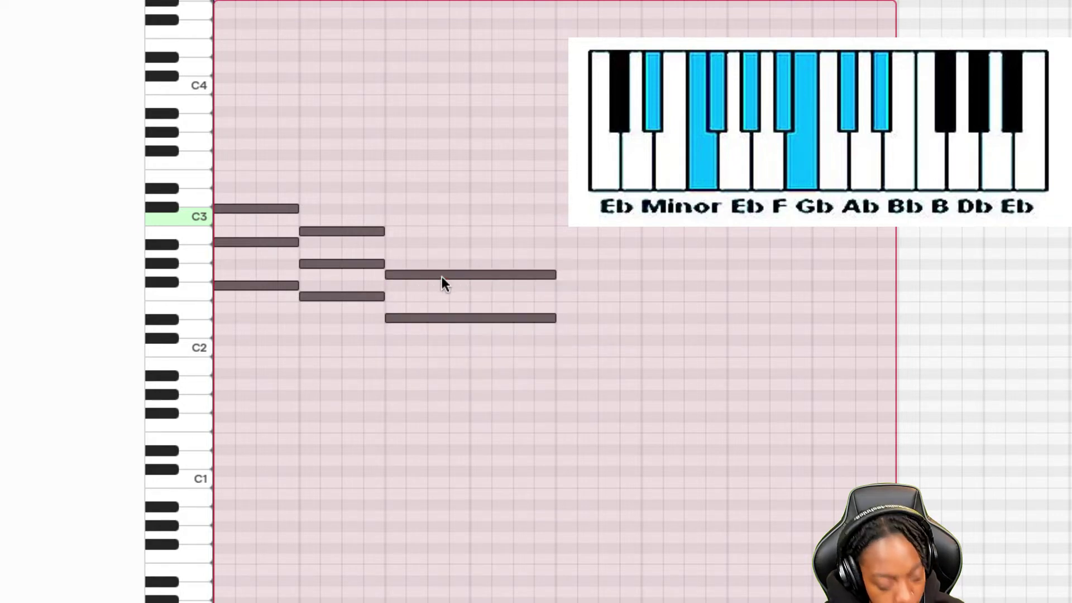
{"action": "left_click_drag", "start_coordinate": [426, 275], "coordinate": [426, 283]}
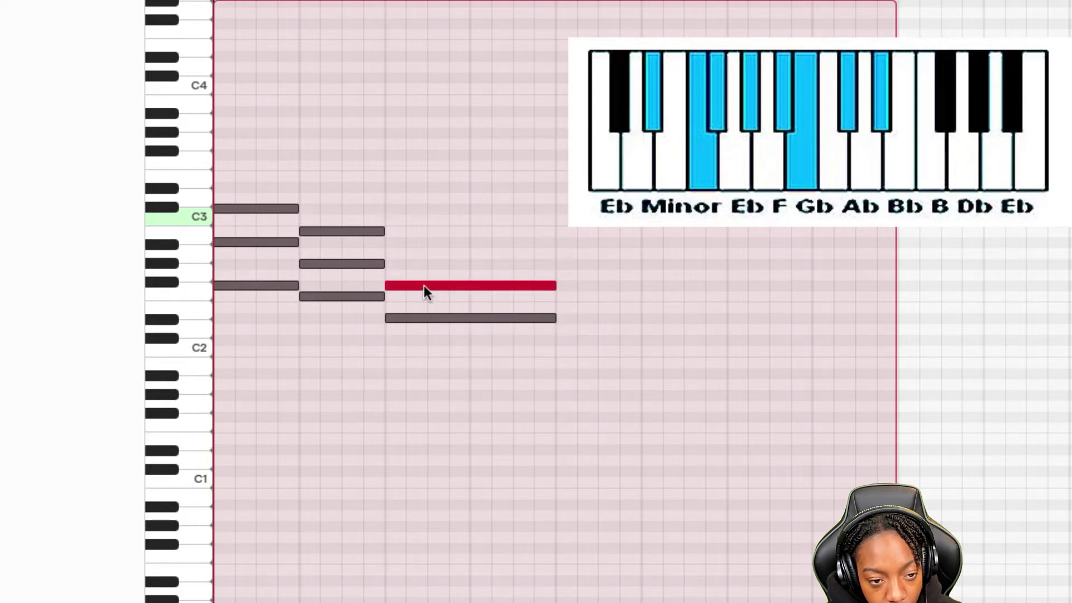
{"action": "mouse_move", "coordinate": [421, 284]}
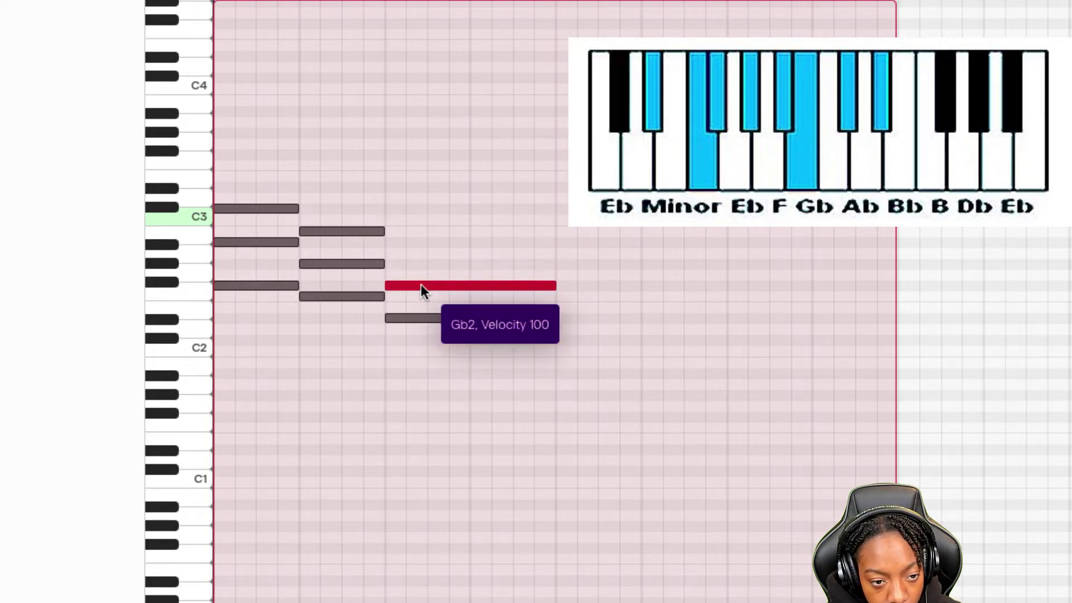
{"action": "left_click", "coordinate": [393, 241]}
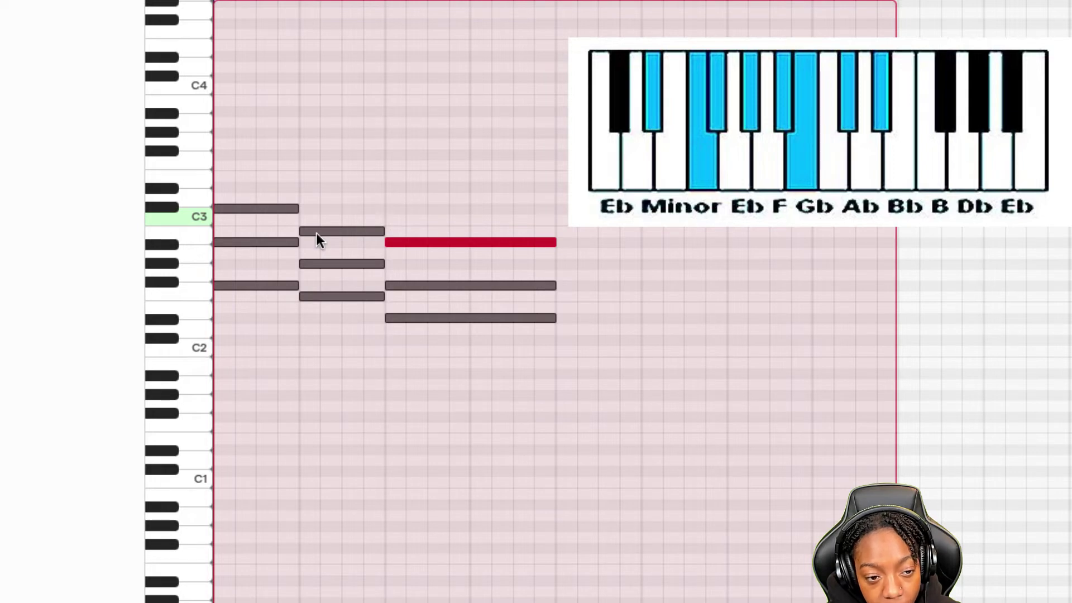
Play back the three chords and duplicate the whole four-bar progression into bars 5 to 8.
{"action": "mouse_move", "coordinate": [316, 233]}
{"action": "left_mouse_down"}
{"action": "mouse_move", "coordinate": [323, 222]}
{"action": "mouse_move", "coordinate": [327, 233]}
{"action": "left_mouse_up"}
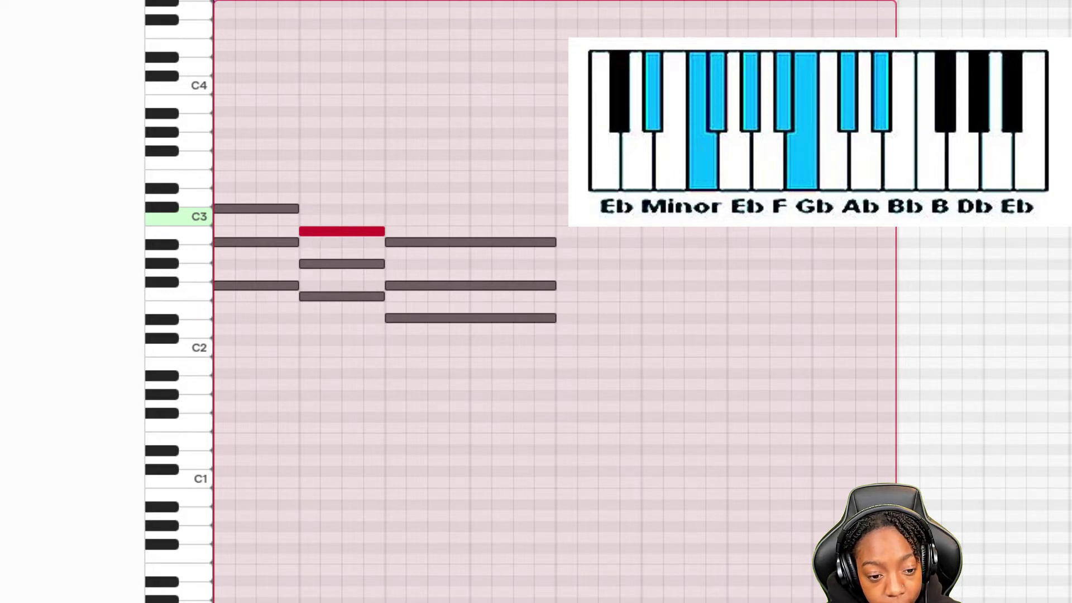
{"action": "key", "text": "space"}
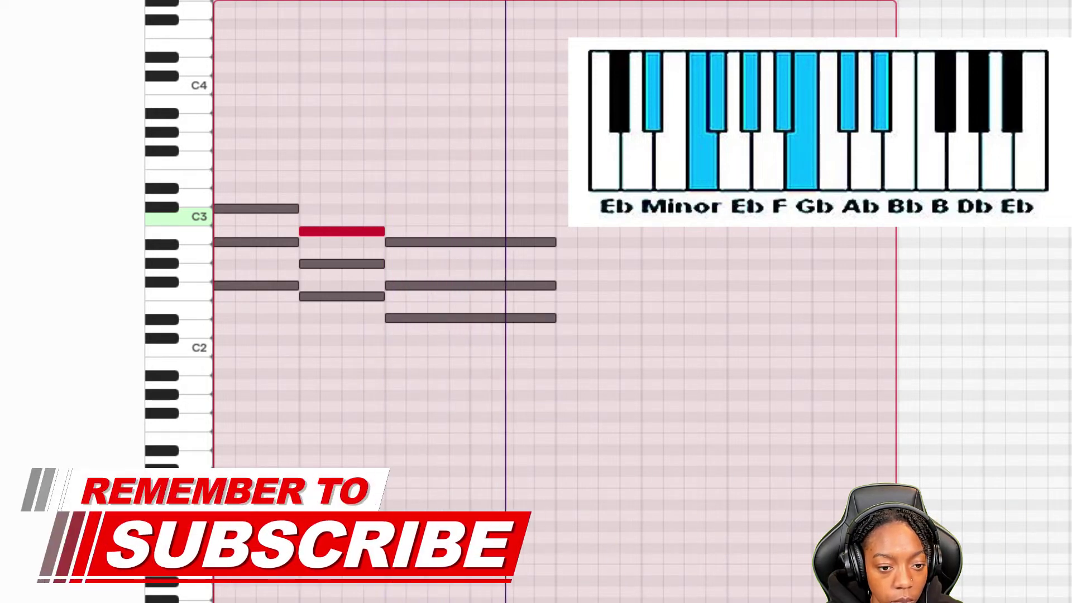
{"action": "key", "text": "space"}
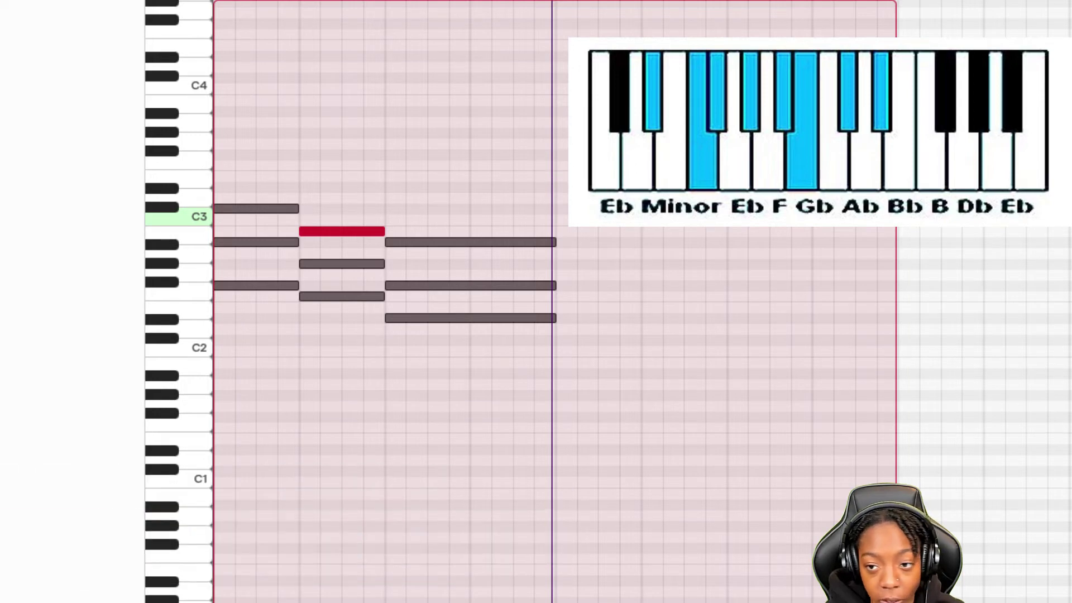
{"action": "left_click_drag", "start_coordinate": [547, 171], "coordinate": [243, 335]}
{"action": "left_click_drag", "start_coordinate": [237, 286], "coordinate": [580, 286]}
{"action": "left_click", "coordinate": [860, 185]}
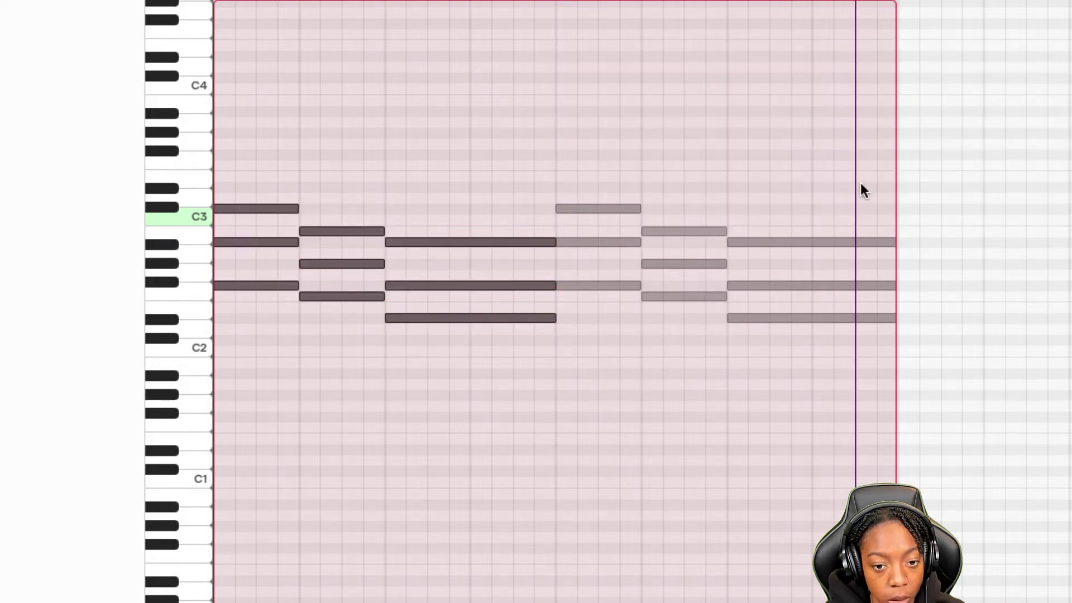
Transpose all the chord notes up one octave and play the progression back.
{"action": "key", "text": "ctrl+a"}
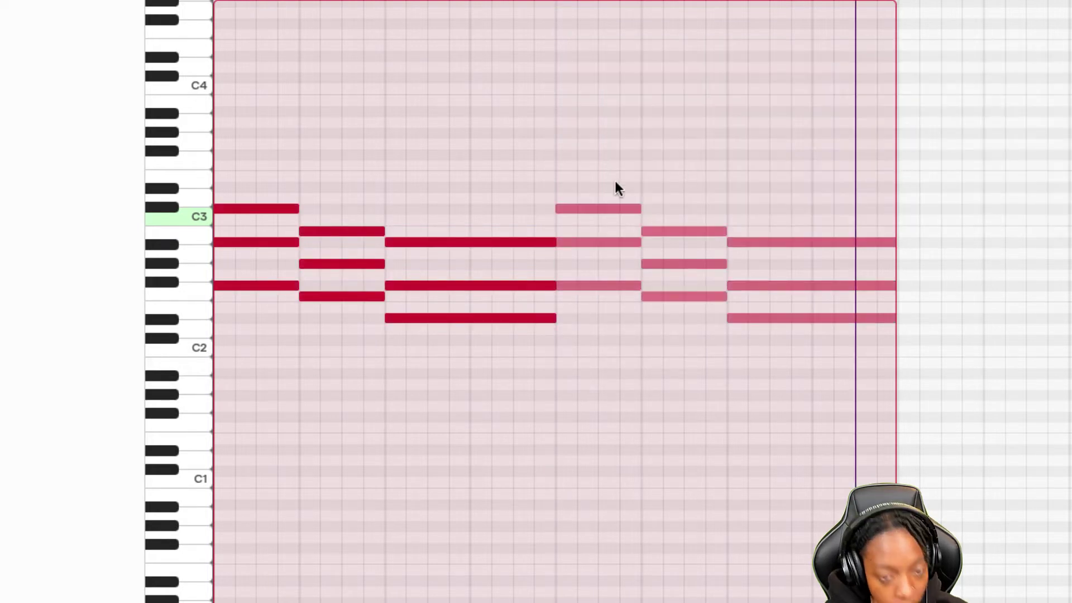
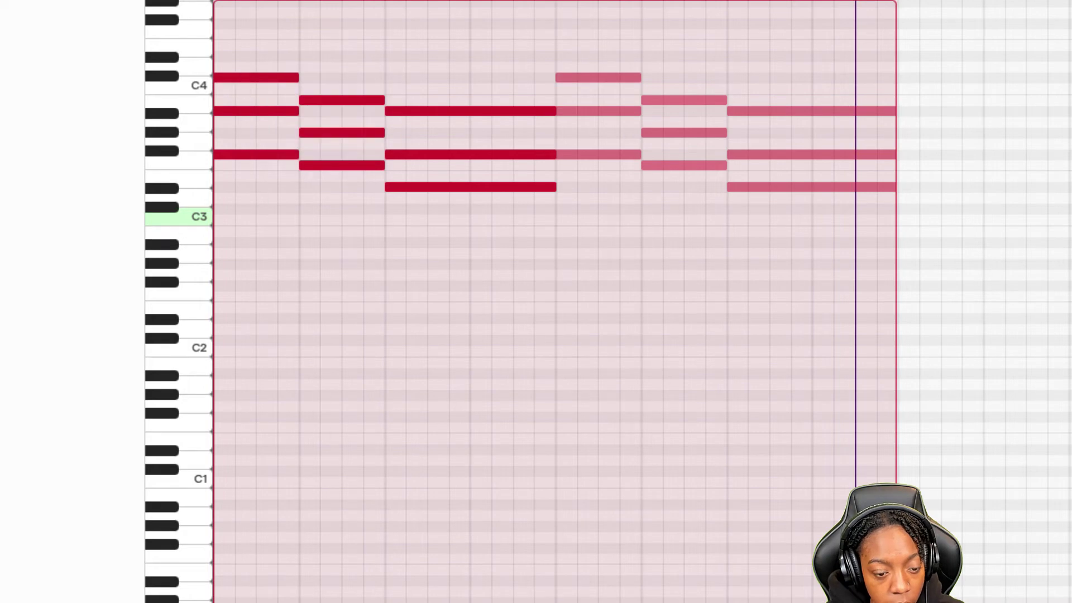
{"action": "scroll", "coordinate": [321, 363], "scroll_direction": "up", "scroll_amount": 5}
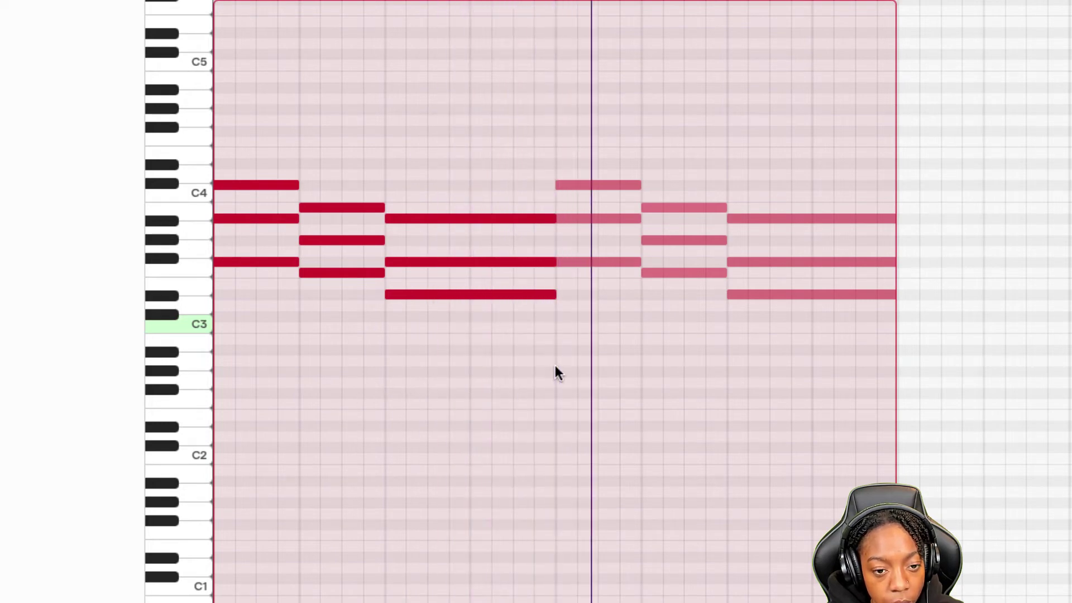
{"action": "scroll", "coordinate": [551, 380], "scroll_direction": "up", "scroll_amount": 2}
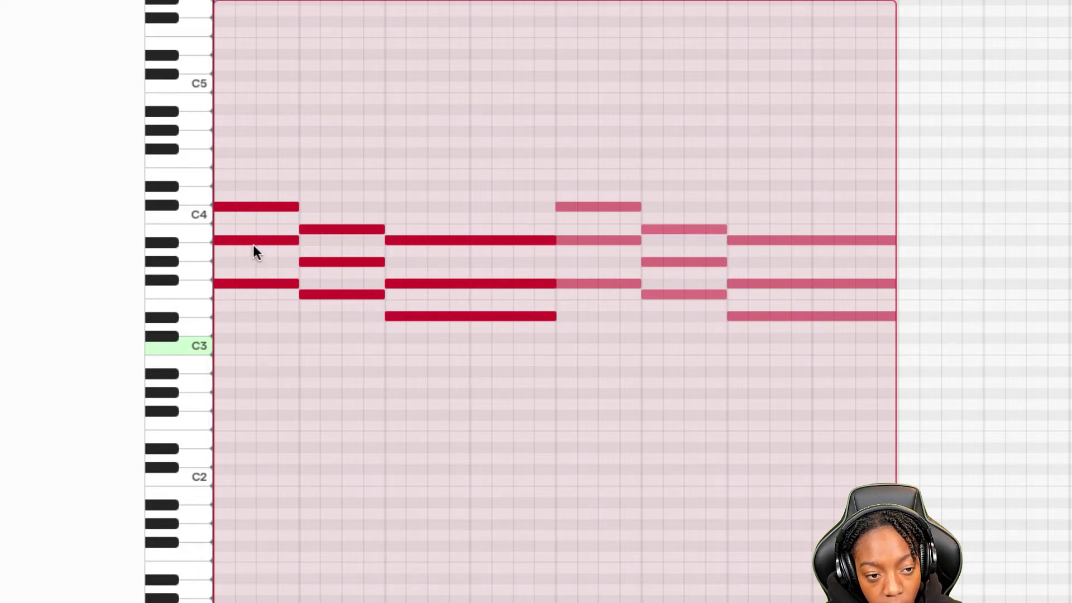
Add top notes above the first three chords: one-bar F4 in bar 1, one-bar Eb4 in bar 2 and two-bar Db4 at bar 3.
{"action": "left_click", "coordinate": [216, 163]}
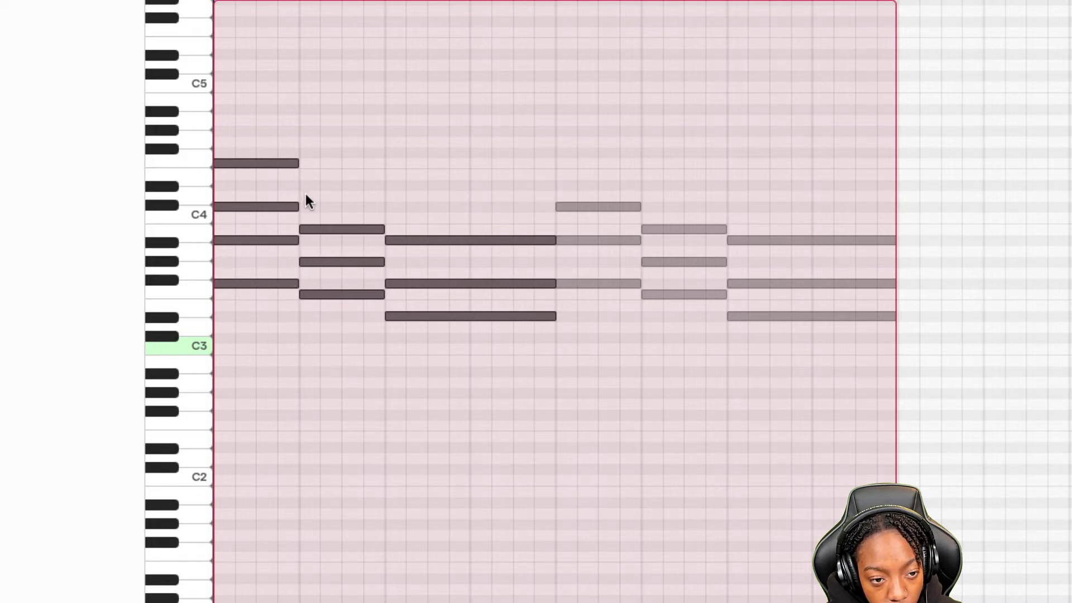
{"action": "left_click_drag", "start_coordinate": [304, 177], "coordinate": [326, 185]}
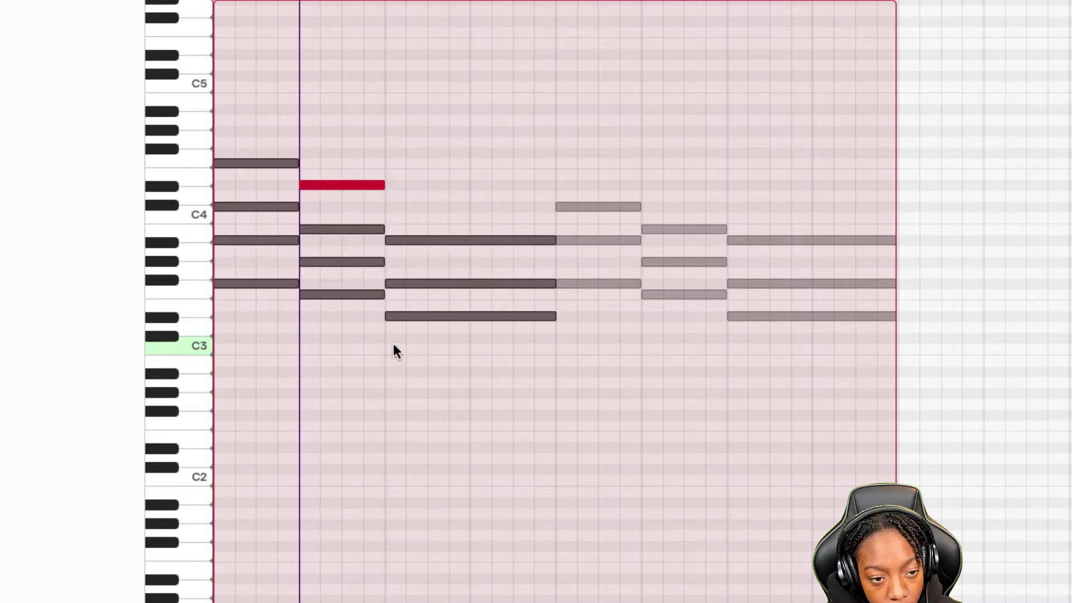
{"action": "mouse_move", "coordinate": [341, 184]}
{"action": "left_mouse_down"}
{"action": "mouse_move", "coordinate": [346, 192]}
{"action": "mouse_move", "coordinate": [320, 186]}
{"action": "left_mouse_up"}
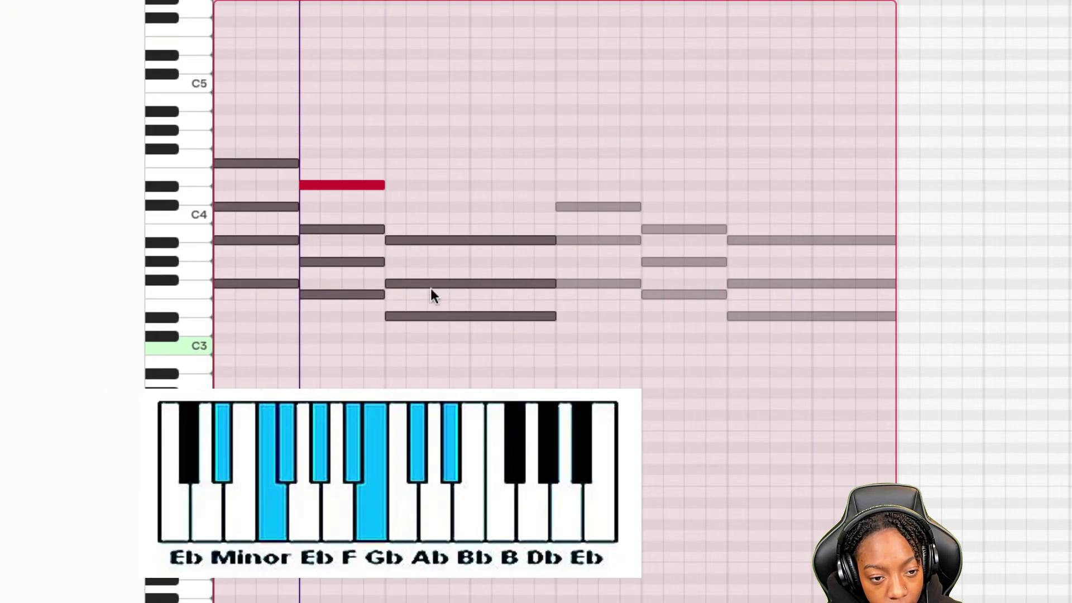
{"action": "left_click", "coordinate": [389, 207]}
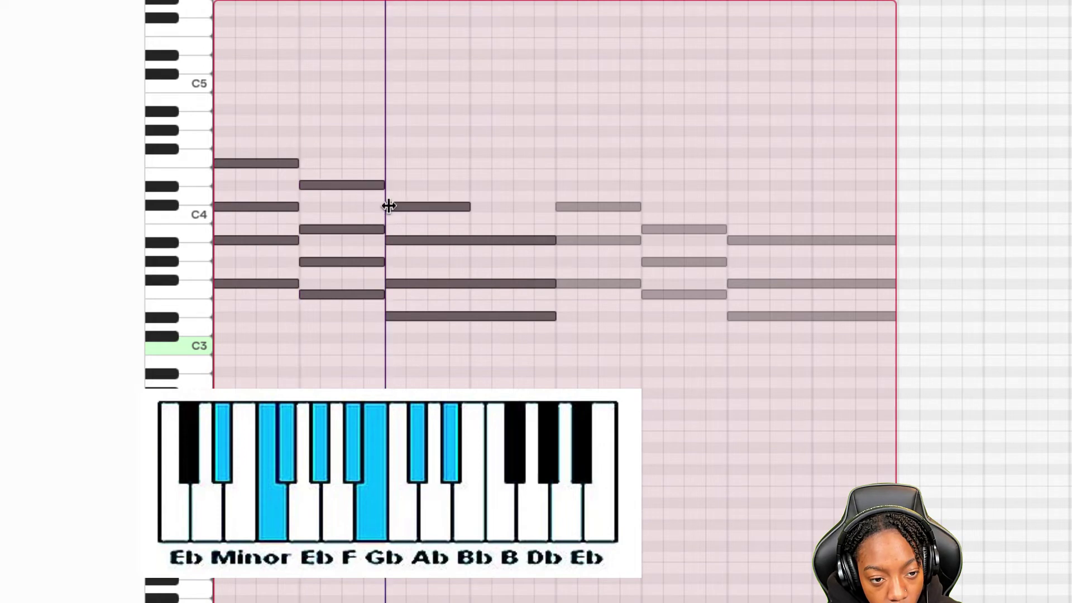
{"action": "left_click_drag", "start_coordinate": [468, 206], "coordinate": [550, 217]}
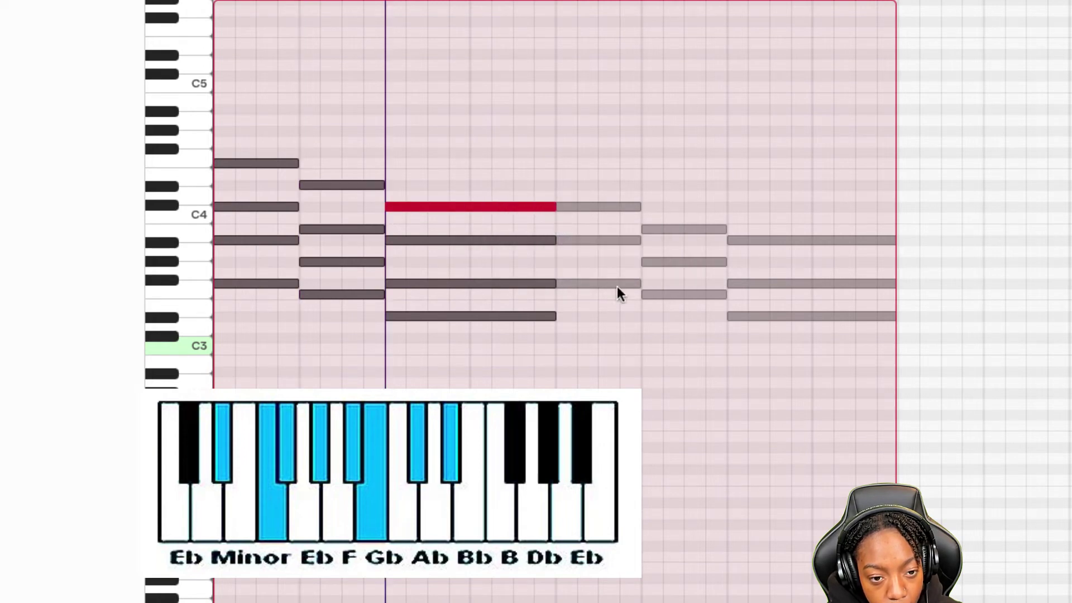
Add one-bar F4 and Bb4 notes above the bar 5 chord, and one-bar Db4 and F4 notes above the bar 6 chord.
{"action": "double_click", "coordinate": [558, 167]}
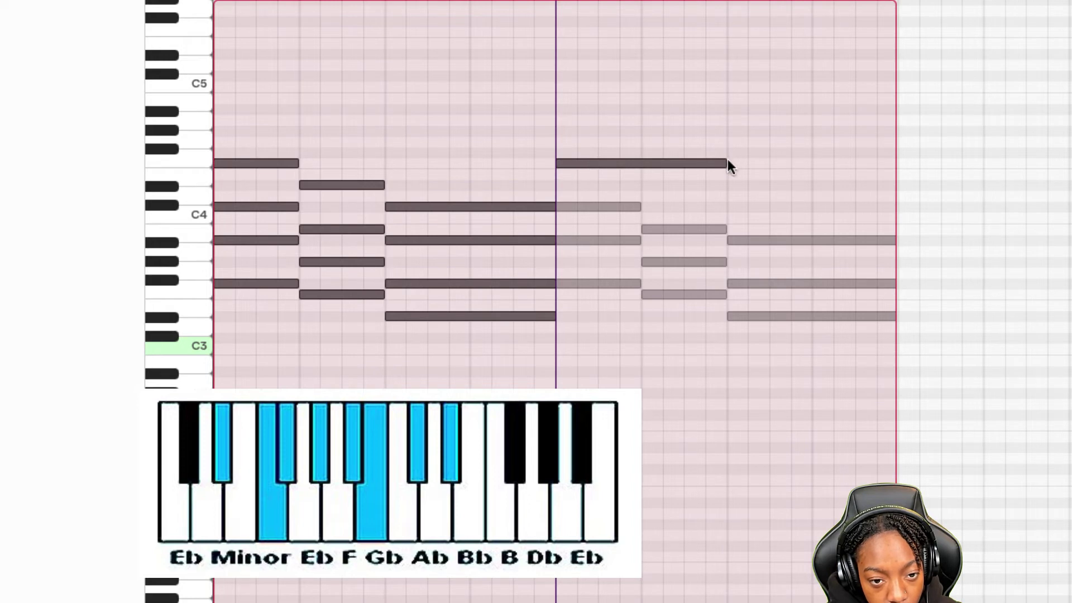
{"action": "left_click_drag", "start_coordinate": [725, 163], "coordinate": [636, 164]}
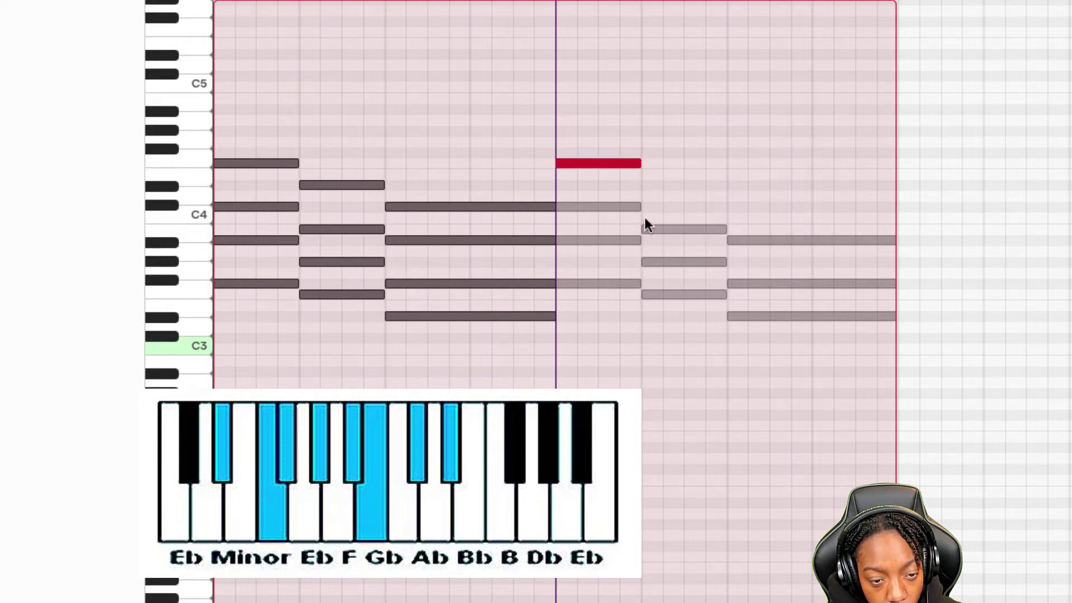
{"action": "double_click", "coordinate": [645, 185]}
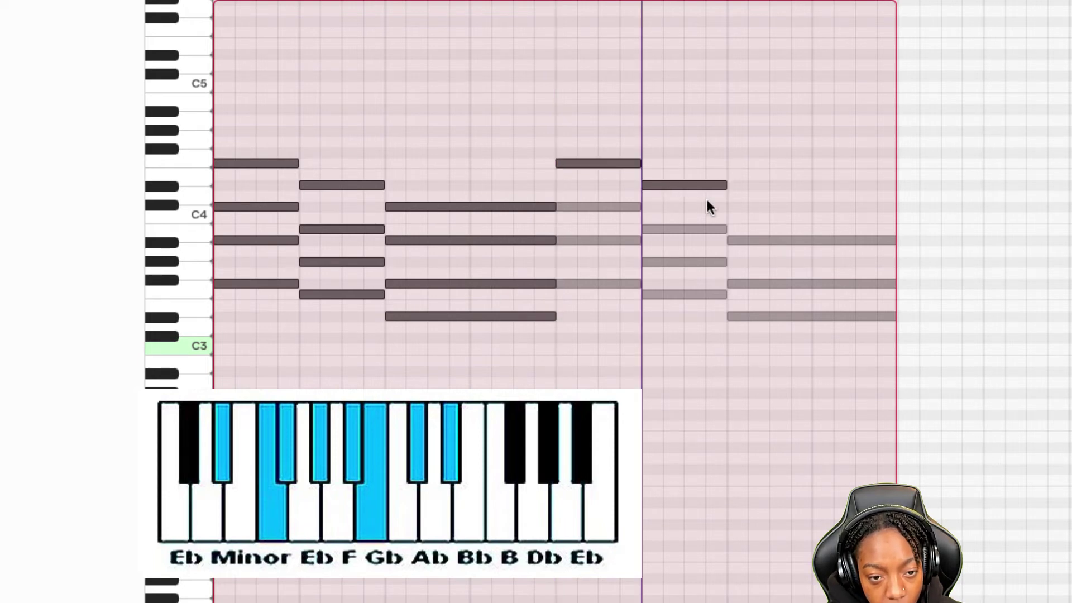
{"action": "double_click", "coordinate": [645, 206]}
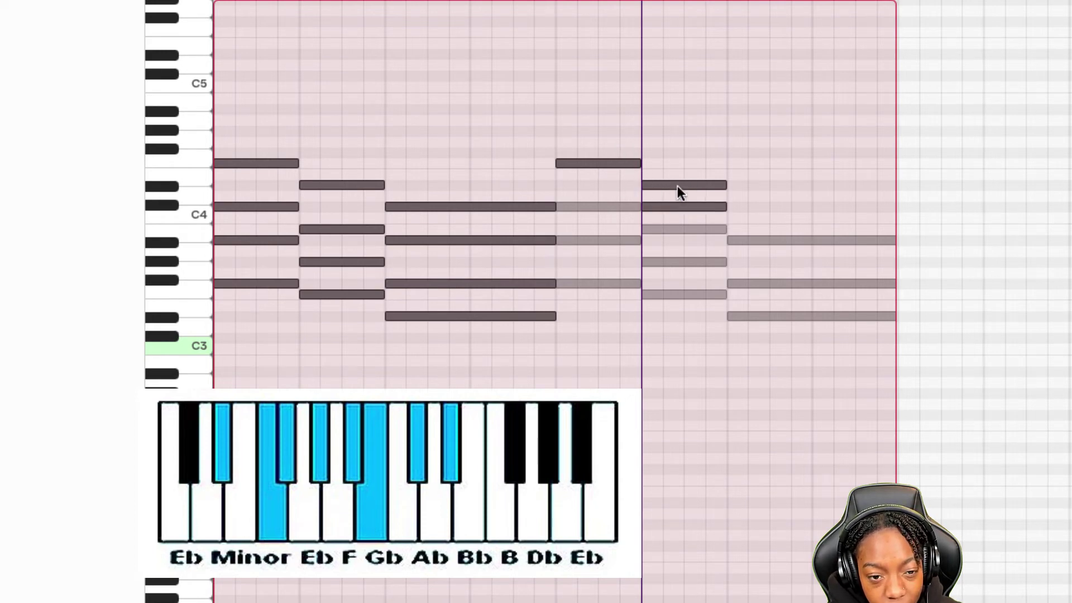
{"action": "left_click_drag", "start_coordinate": [688, 182], "coordinate": [685, 159]}
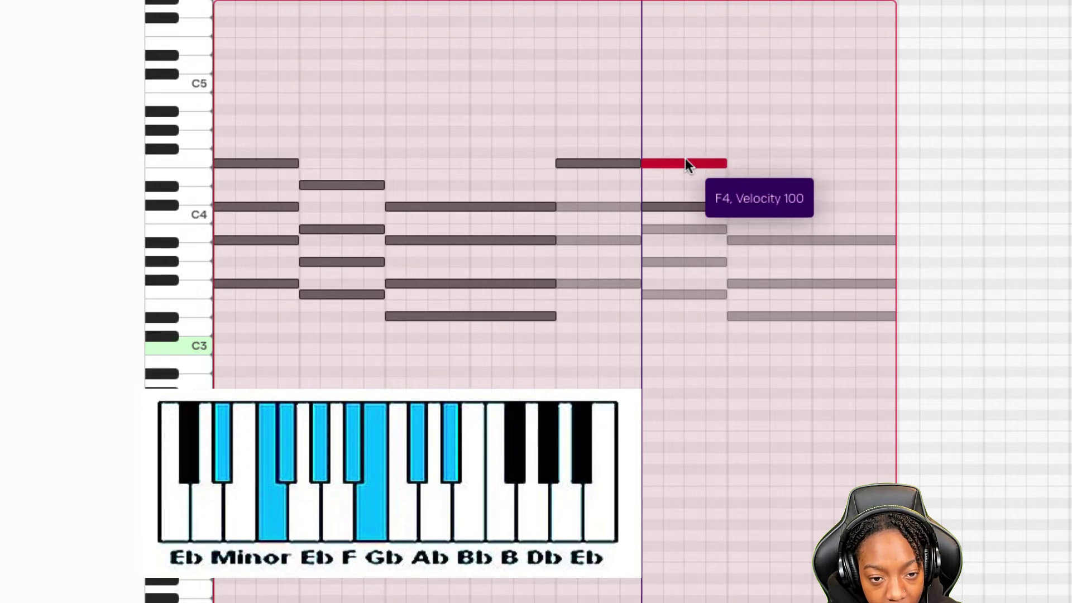
{"action": "double_click", "coordinate": [560, 135]}
{"action": "left_click_drag", "start_coordinate": [585, 133], "coordinate": [607, 115]}
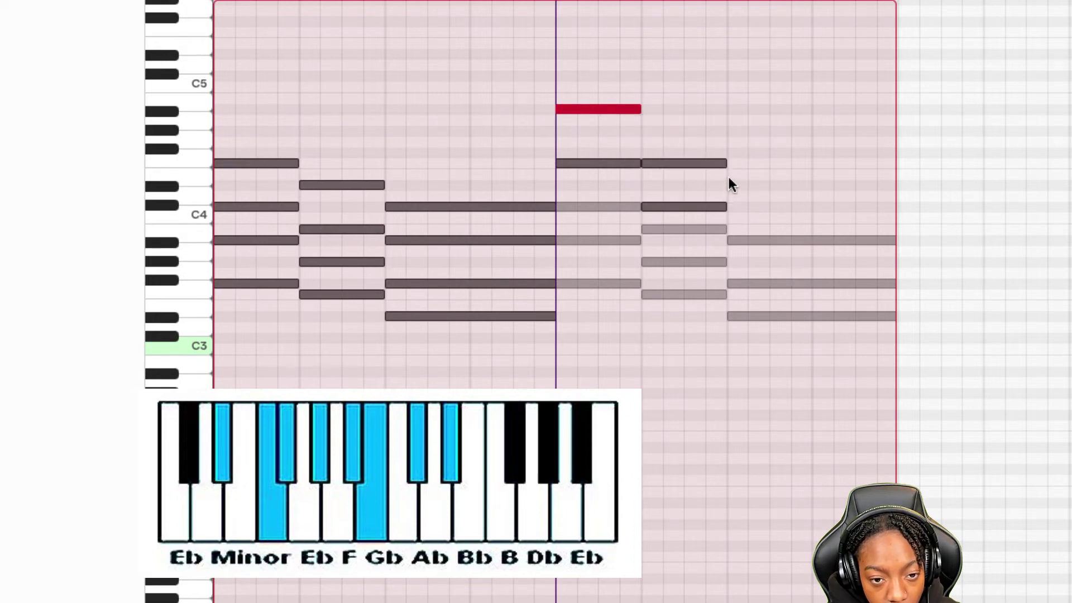
Stack two-bar Db4, F4, Ab4 and B4 notes above the bar 7 chord.
{"action": "left_click", "coordinate": [761, 239]}
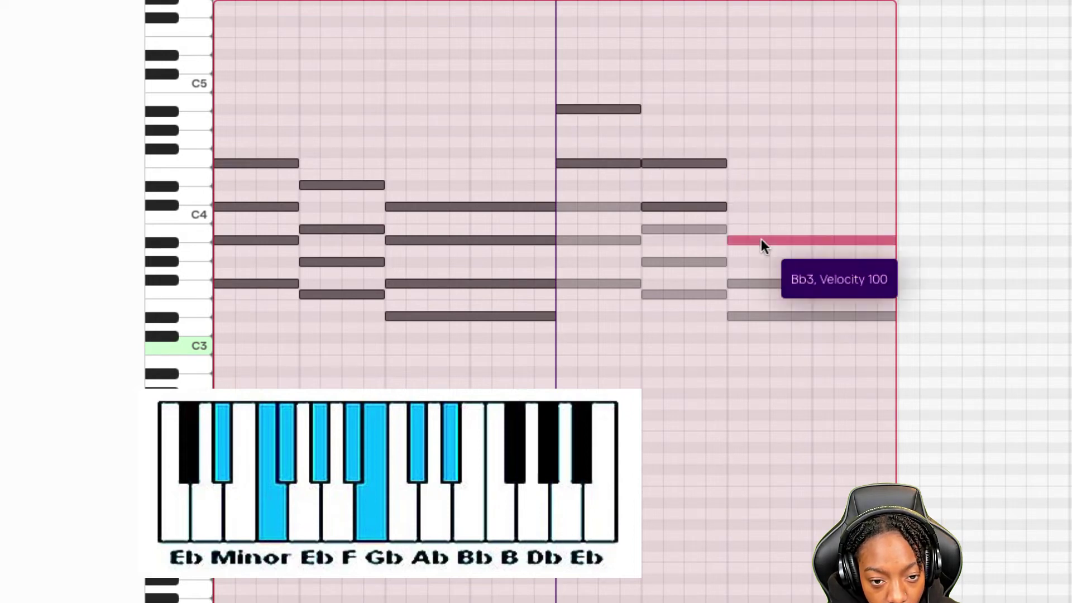
{"action": "left_click", "coordinate": [767, 283]}
{"action": "left_click", "coordinate": [771, 316]}
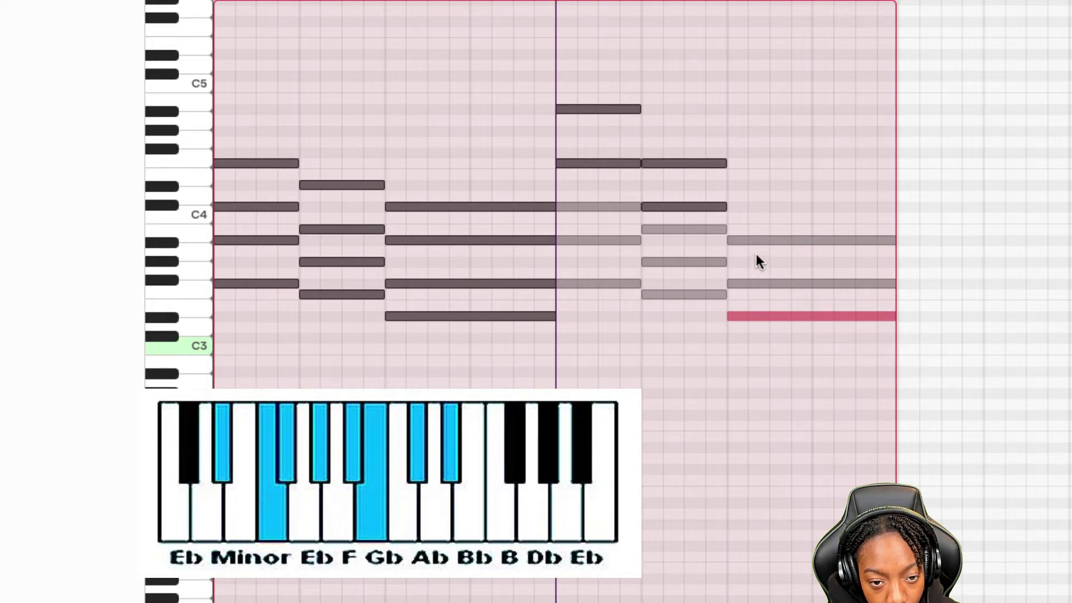
{"action": "left_click", "coordinate": [733, 206]}
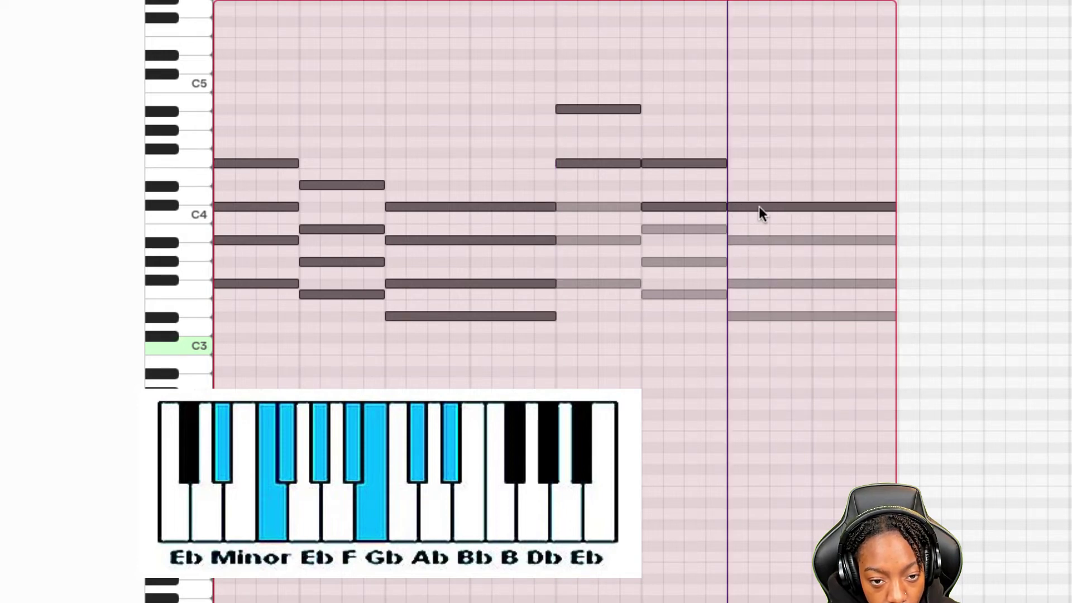
{"action": "left_click", "coordinate": [732, 98]}
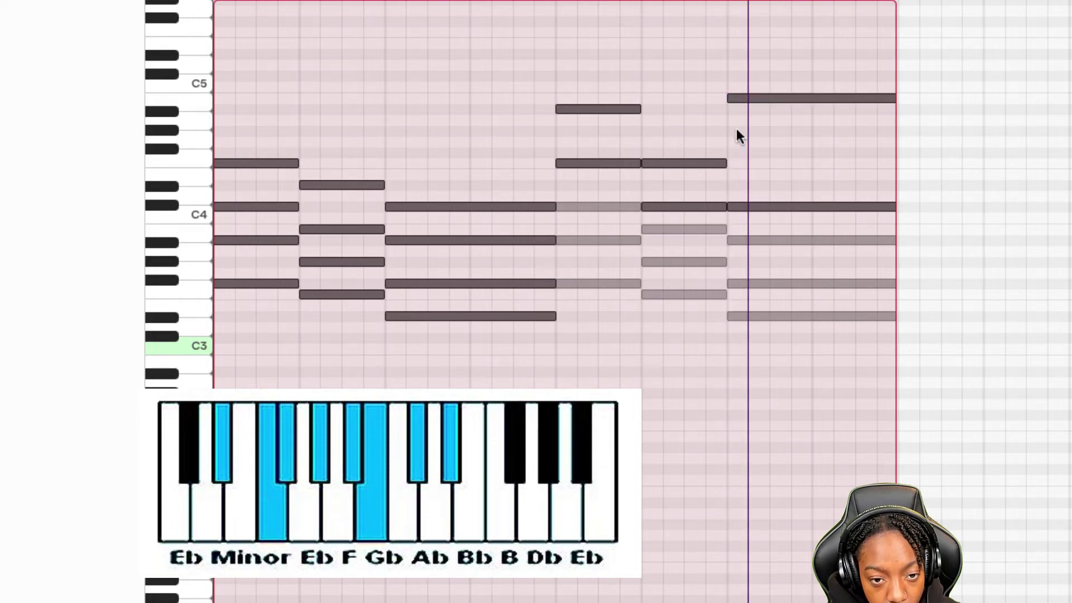
{"action": "left_click", "coordinate": [736, 131]}
{"action": "left_click", "coordinate": [732, 152]}
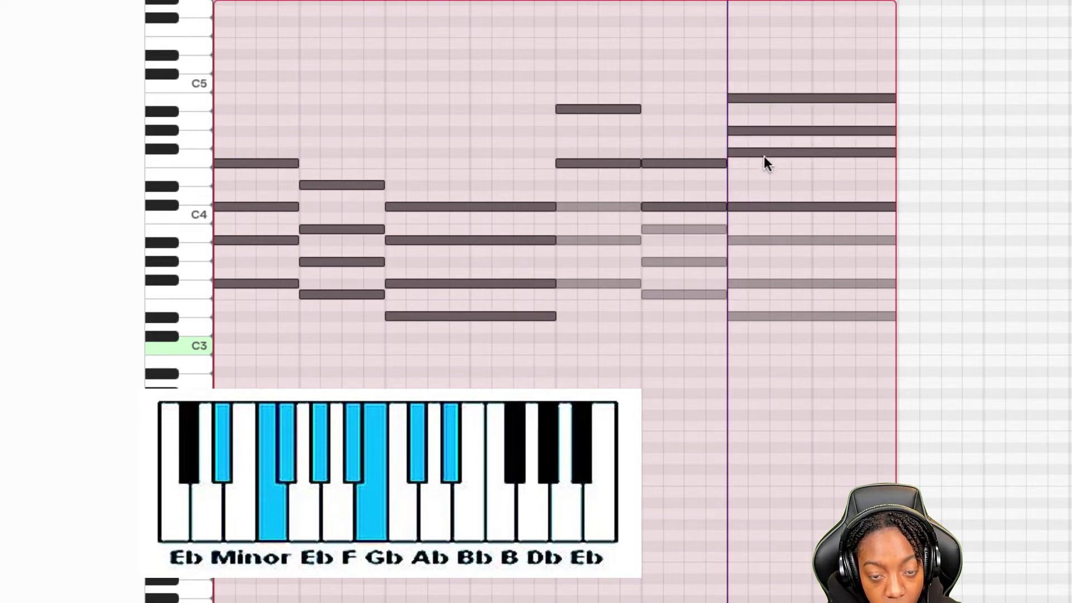
{"action": "left_click_drag", "start_coordinate": [764, 156], "coordinate": [766, 163]}
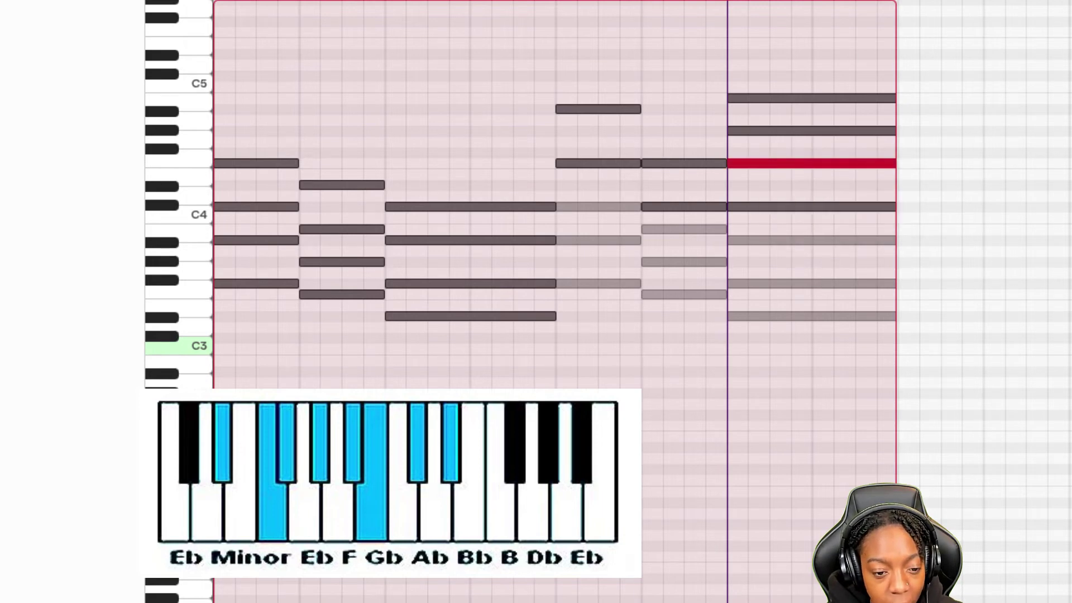
Play back the eight-bar progression and audition the top note at bar 7.
{"action": "key", "text": "space"}
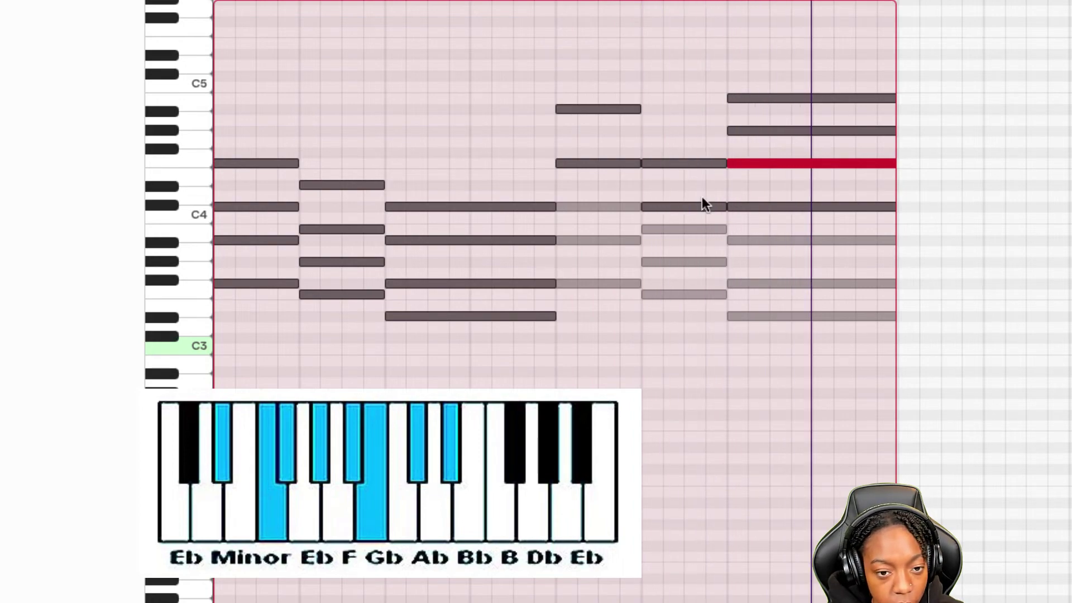
{"action": "key", "text": "space"}
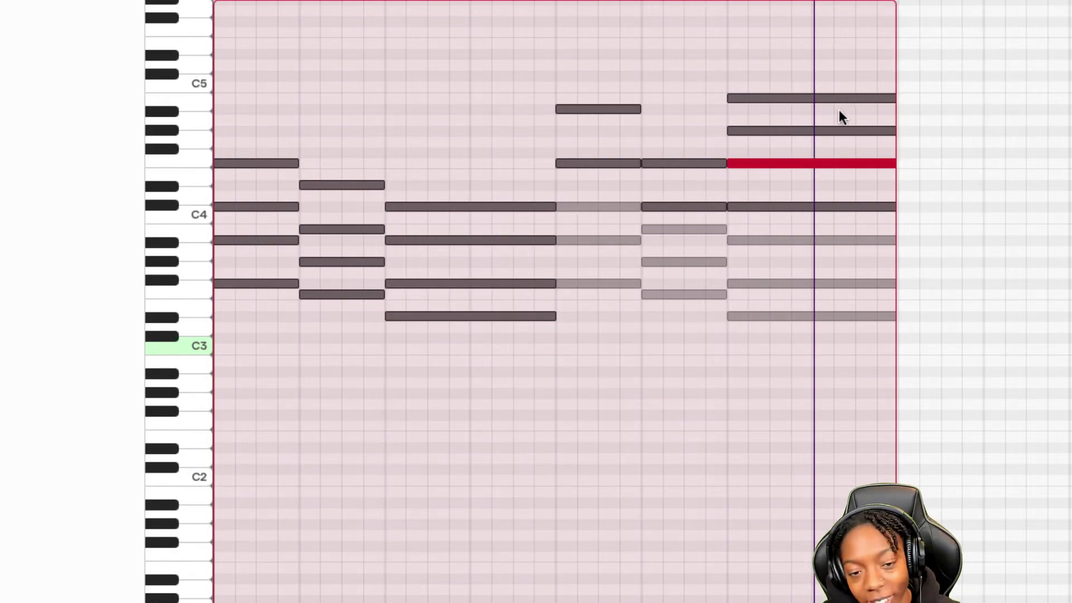
{"action": "left_click", "coordinate": [749, 118]}
{"action": "left_click", "coordinate": [746, 96]}
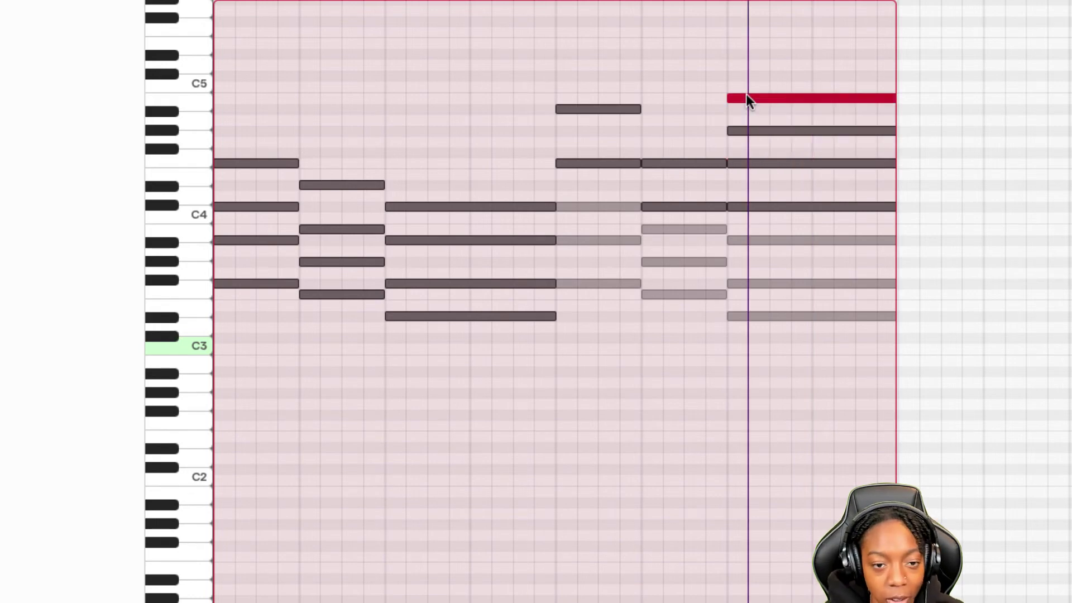
Delete the top B4 note at bar 7 and change the track's instrument to the Grandma's Piano preset.
{"action": "key", "text": "Delete"}
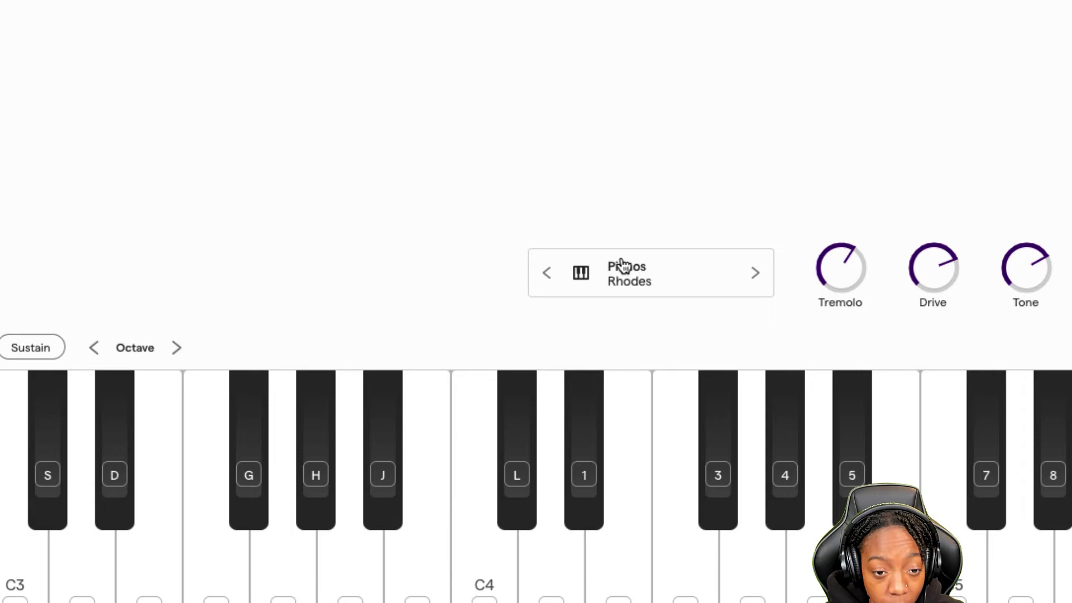
{"action": "left_click", "coordinate": [620, 263]}
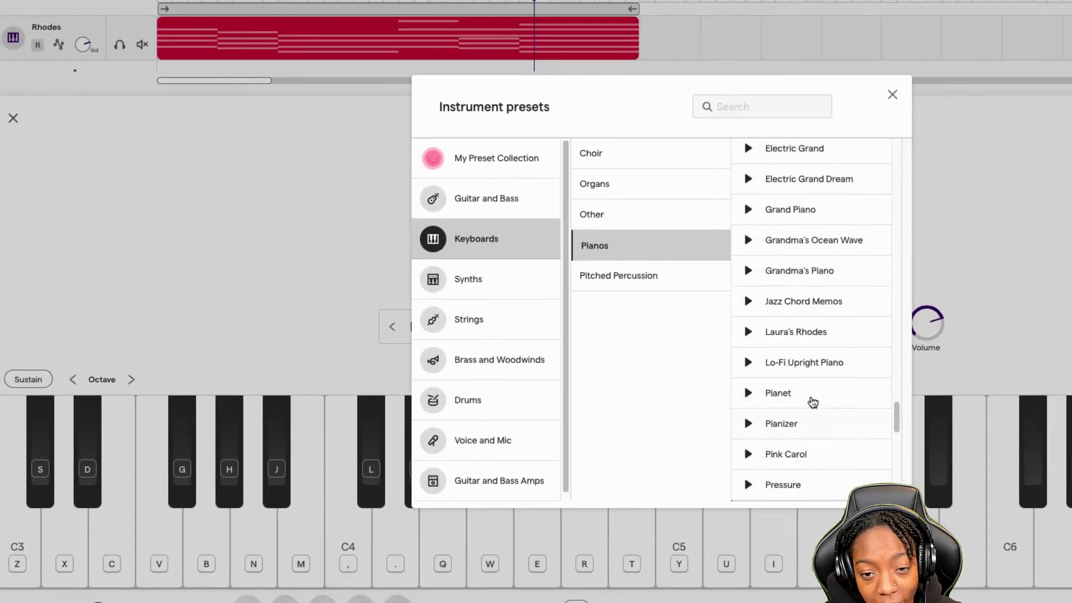
{"action": "scroll", "coordinate": [1061, 376], "scroll_direction": "up", "scroll_amount": 5}
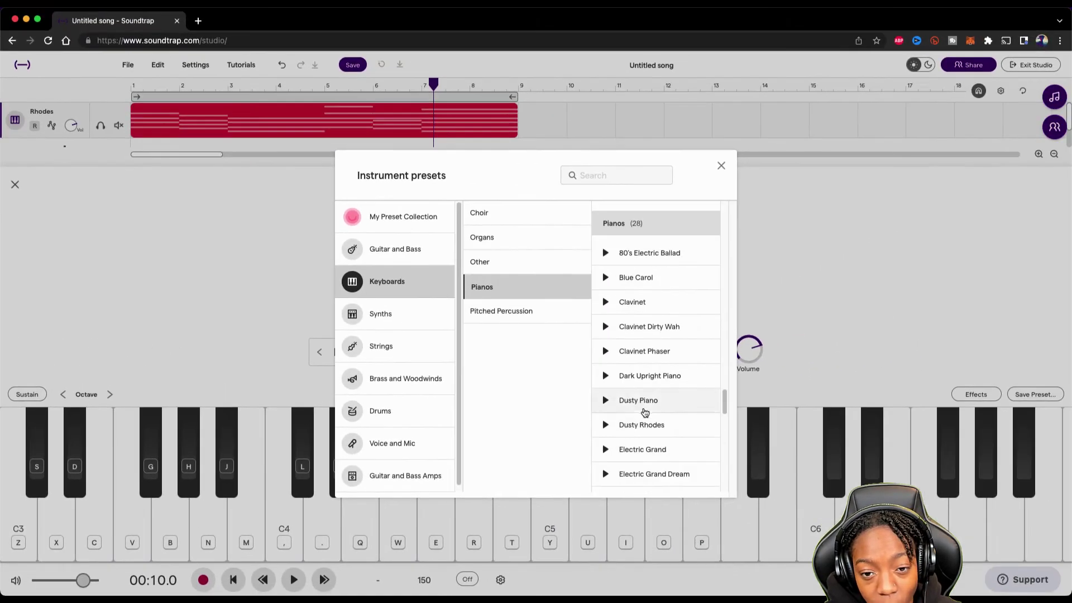
{"action": "scroll", "coordinate": [637, 390], "scroll_direction": "up", "scroll_amount": 4}
{"action": "scroll", "coordinate": [643, 434], "scroll_direction": "down", "scroll_amount": 2}
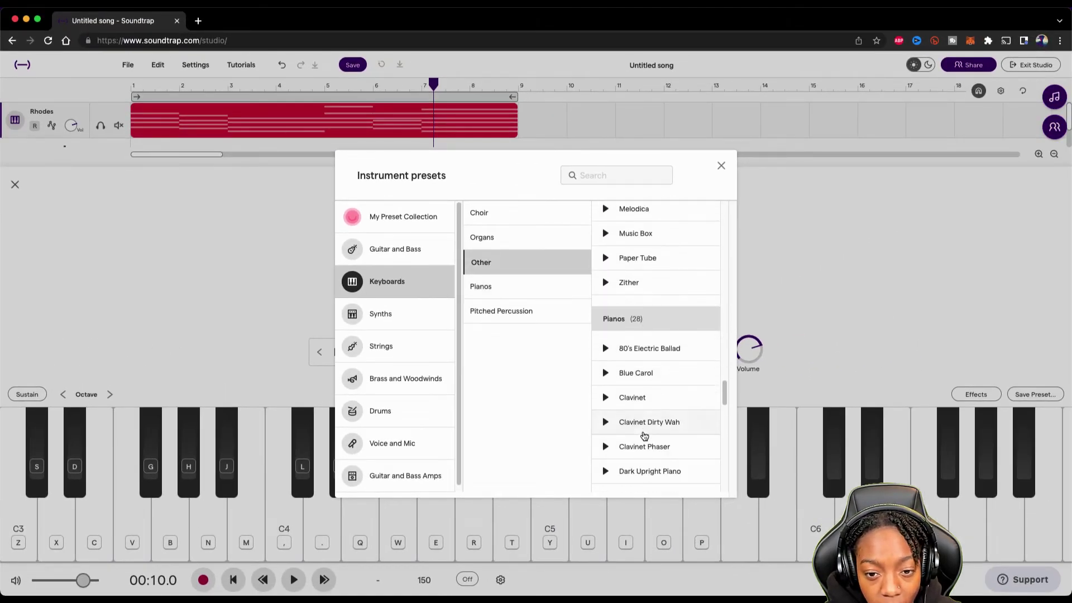
{"action": "scroll", "coordinate": [643, 434], "scroll_direction": "down", "scroll_amount": 7}
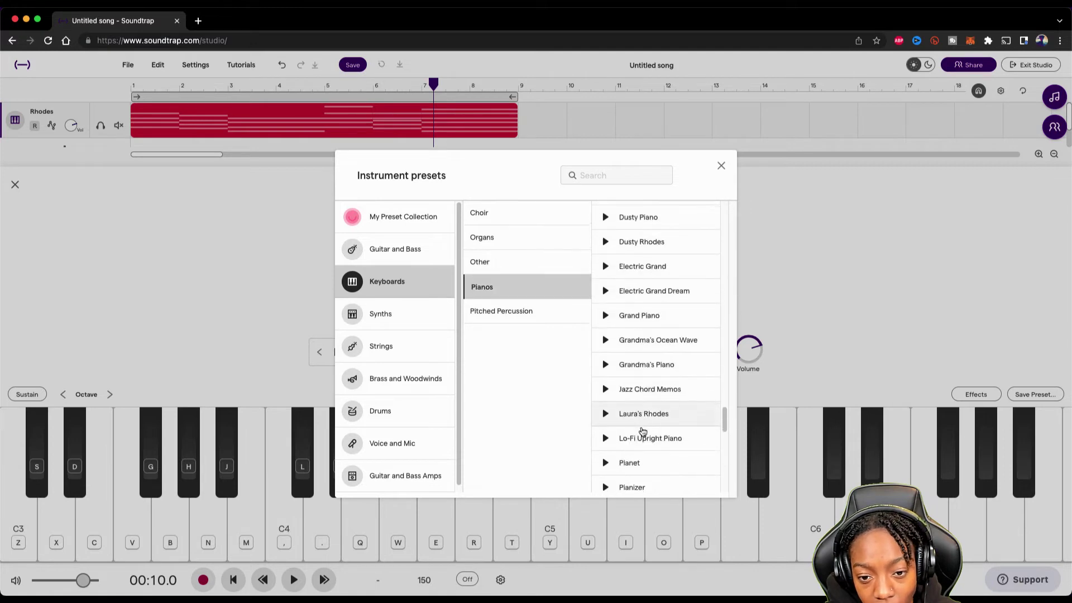
{"action": "left_click", "coordinate": [671, 290]}
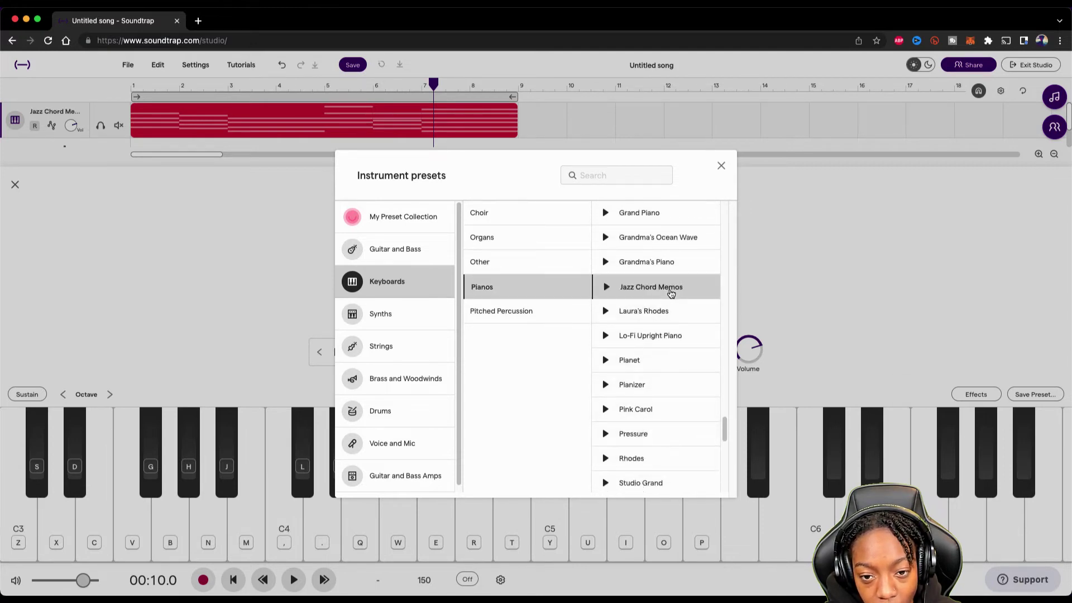
{"action": "left_click", "coordinate": [671, 264]}
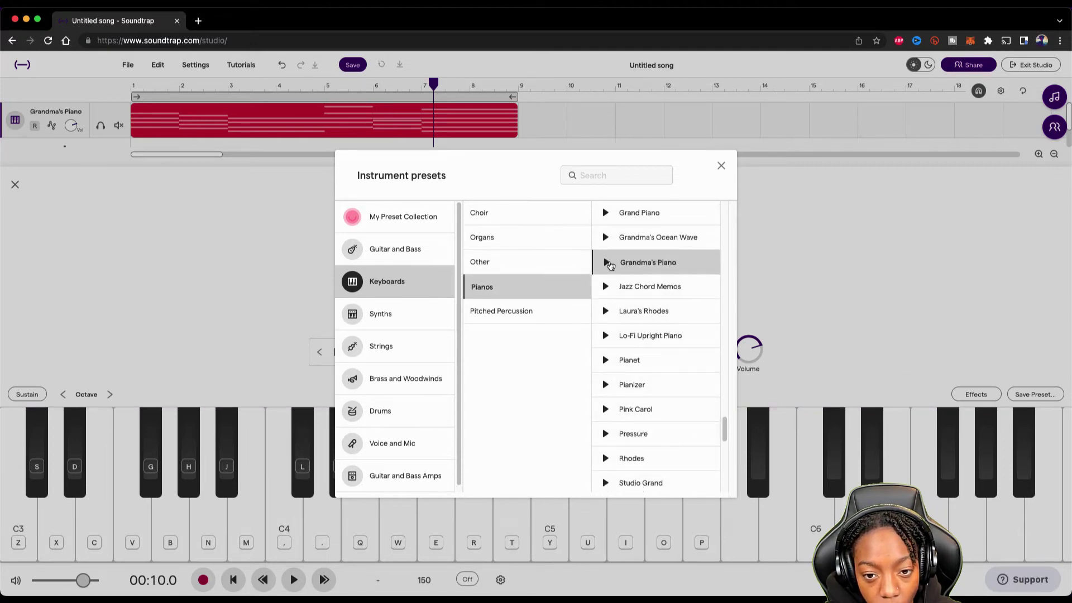
Play the progression with the new piano sound from the start while viewing its notes in the piano roll.
{"action": "key", "text": "space"}
{"action": "key", "text": "space"}
{"action": "left_click", "coordinate": [564, 184]}
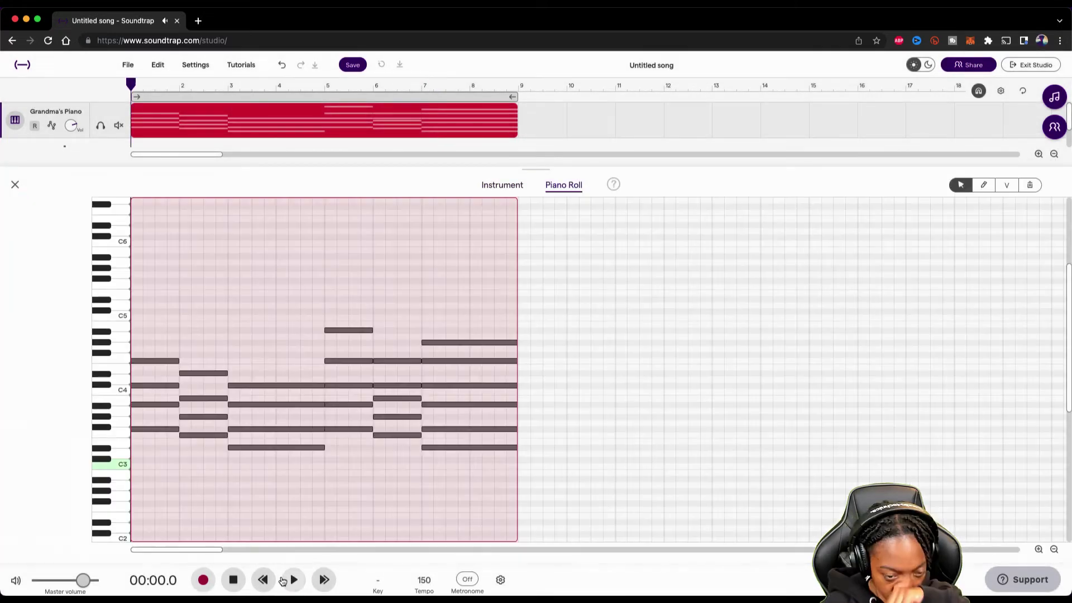
{"action": "key", "text": "space"}
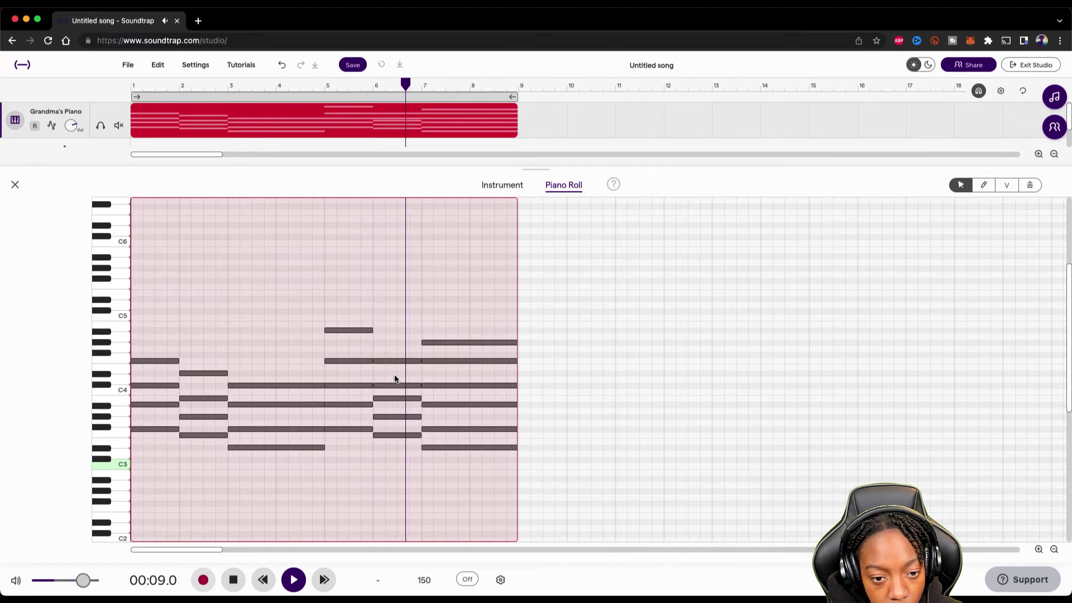
{"action": "key", "text": "space"}
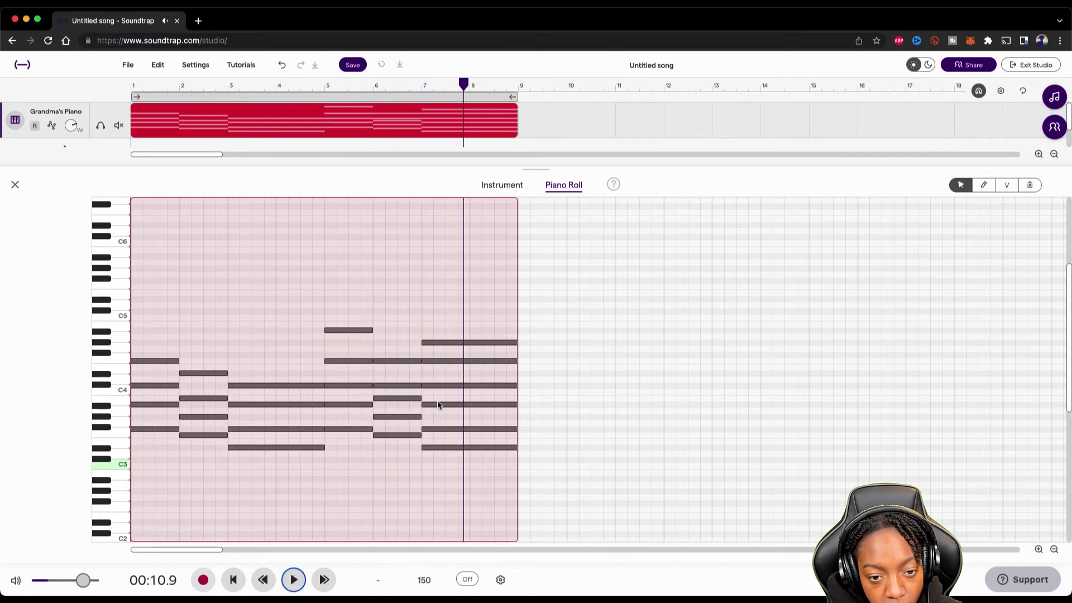
Delete the two-bar Ab4 note above the bar 7 chord.
{"action": "left_click", "coordinate": [435, 352]}
{"action": "left_click", "coordinate": [438, 342]}
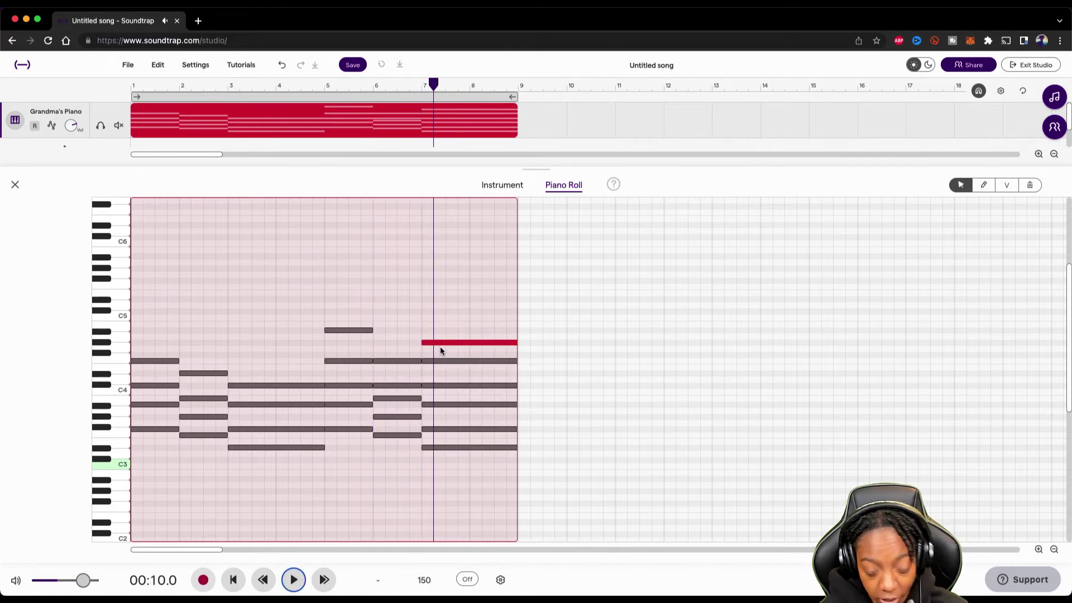
{"action": "key", "text": "Delete"}
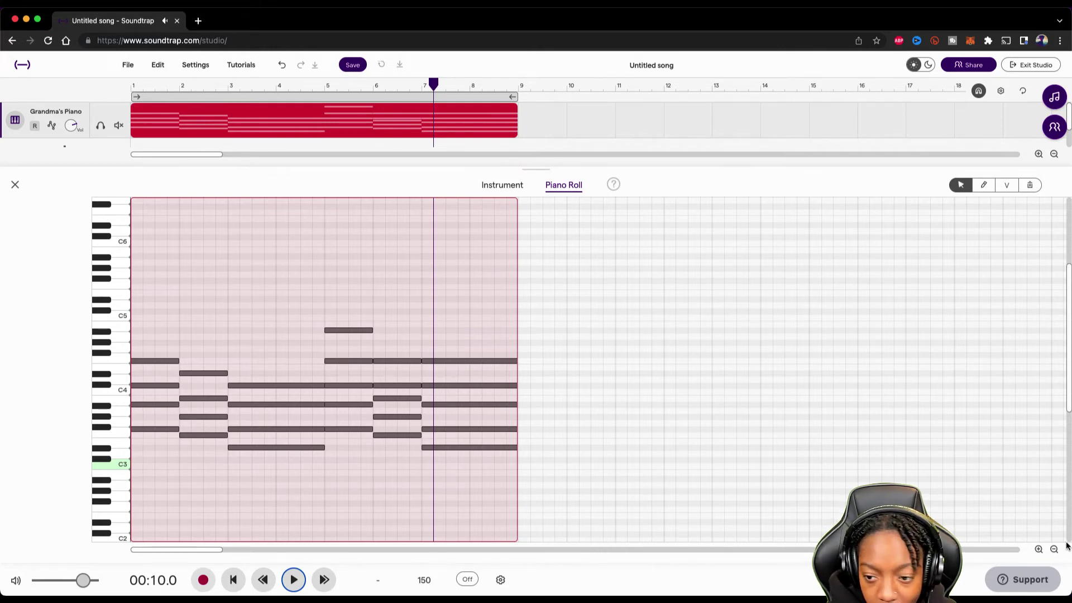
Play back the second half of the progression from just before bar 5.
{"action": "left_click", "coordinate": [1037, 549]}
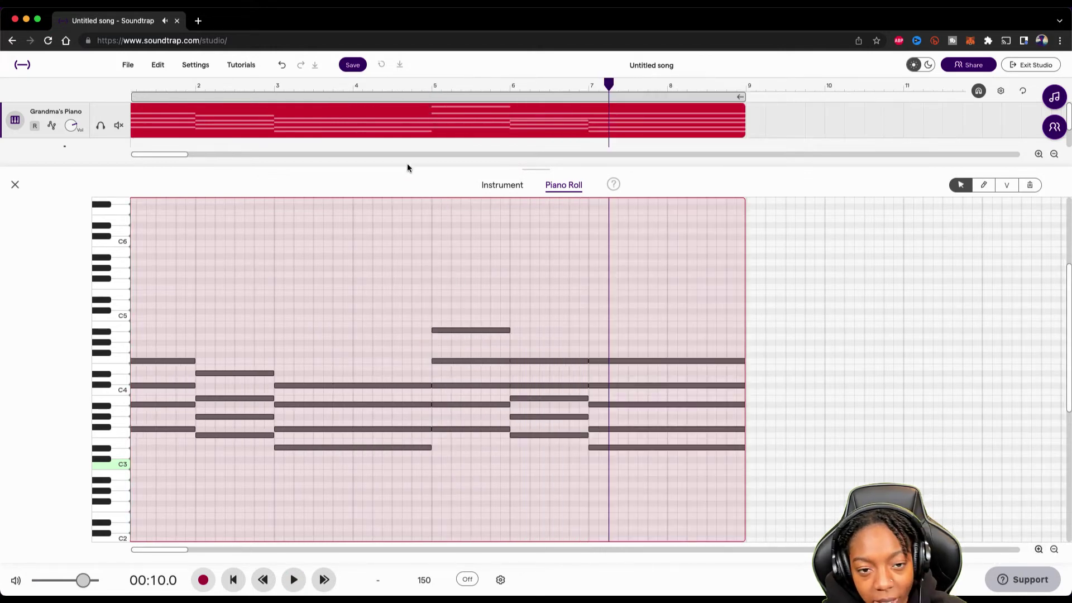
{"action": "left_click", "coordinate": [431, 206]}
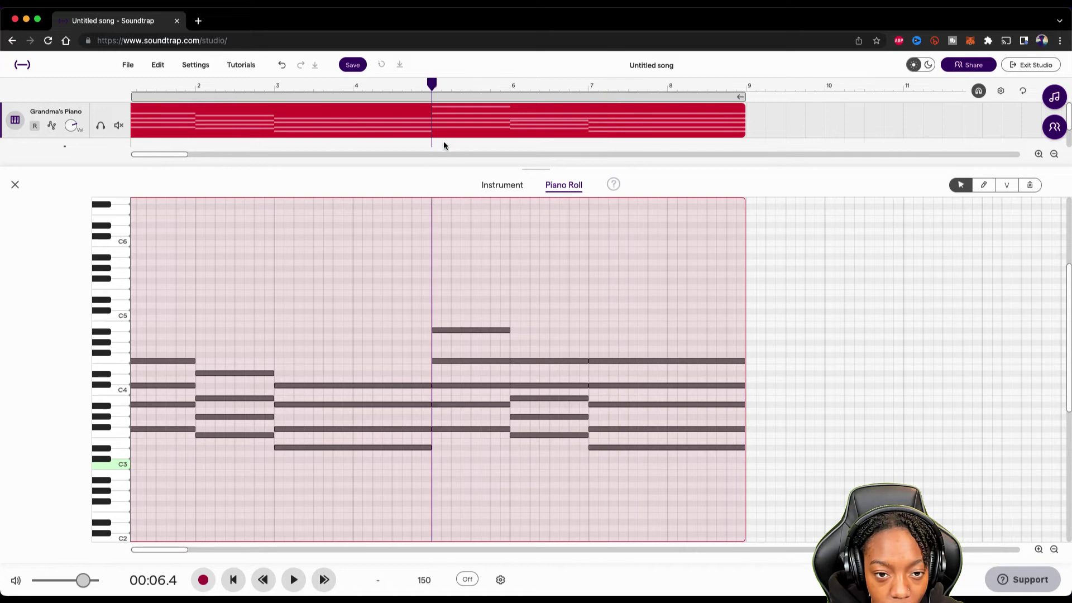
{"action": "left_click_drag", "start_coordinate": [430, 85], "coordinate": [412, 86]}
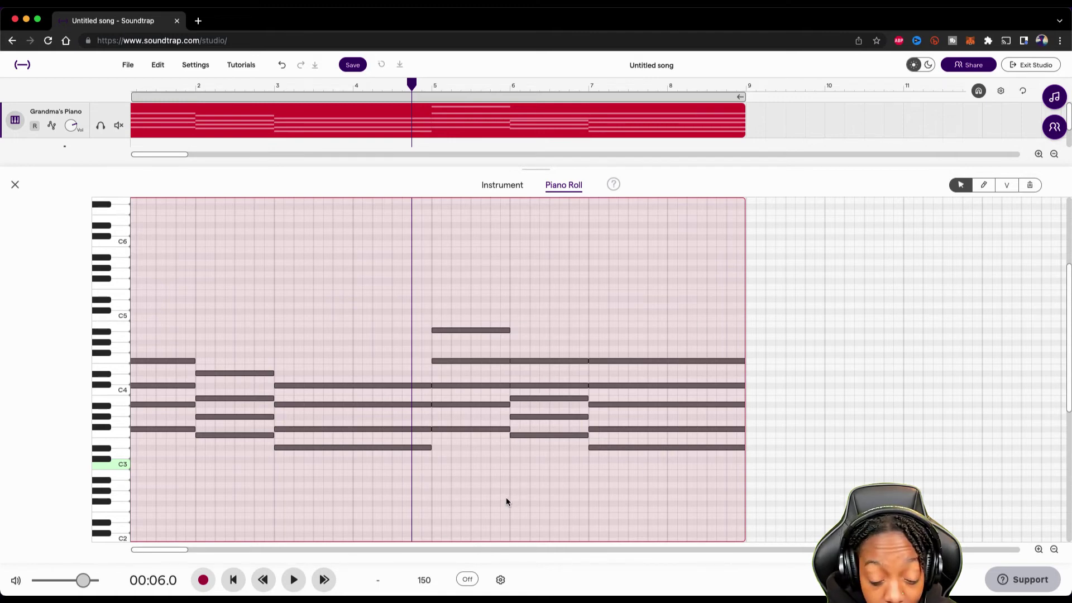
{"action": "key", "text": "space"}
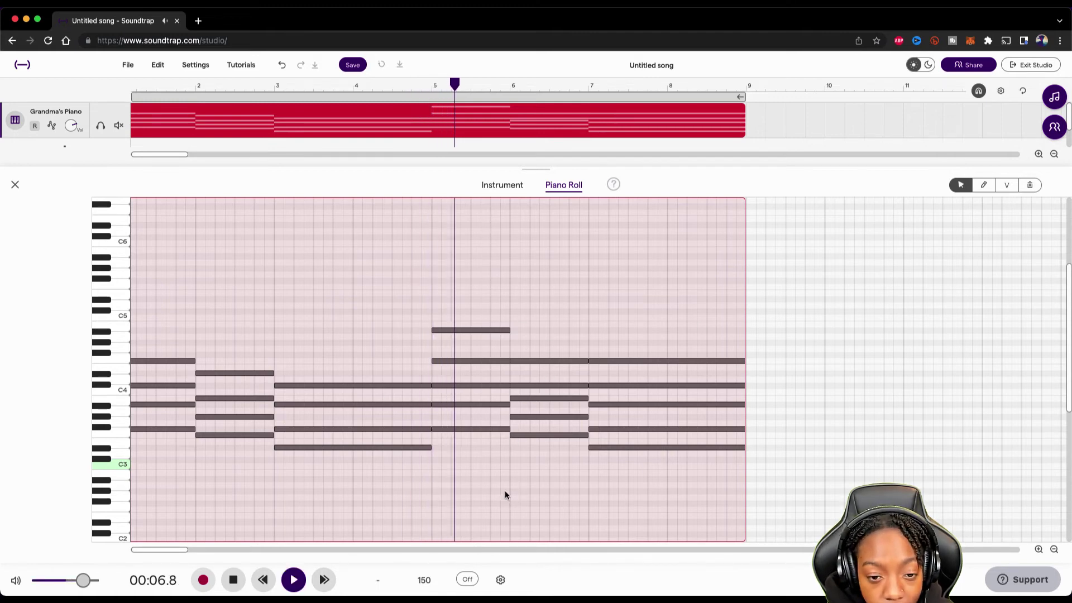
{"action": "key", "text": "space"}
Audition the upper notes of bar 5 and raise the bar 6 chord's top note to Ab4.
{"action": "left_click", "coordinate": [487, 330]}
{"action": "left_click", "coordinate": [488, 361]}
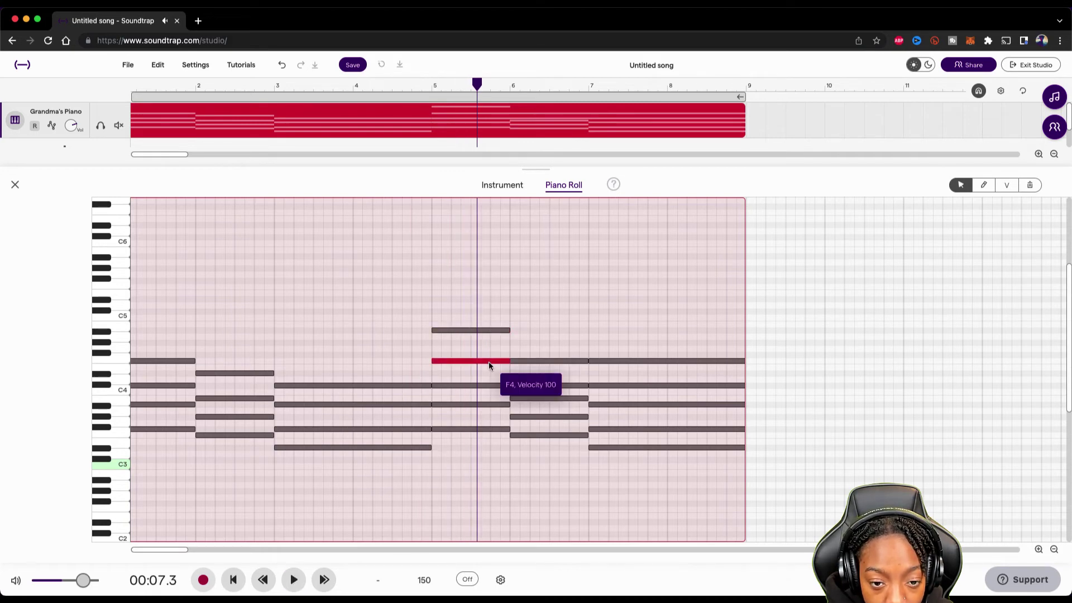
{"action": "left_click", "coordinate": [514, 360]}
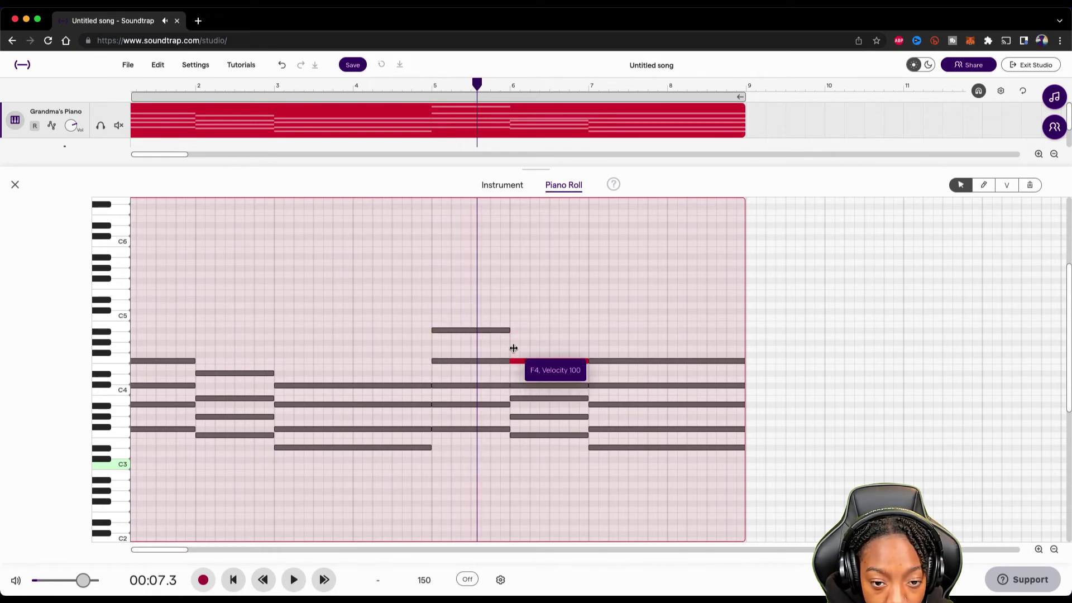
{"action": "left_click_drag", "start_coordinate": [513, 359], "coordinate": [523, 346]}
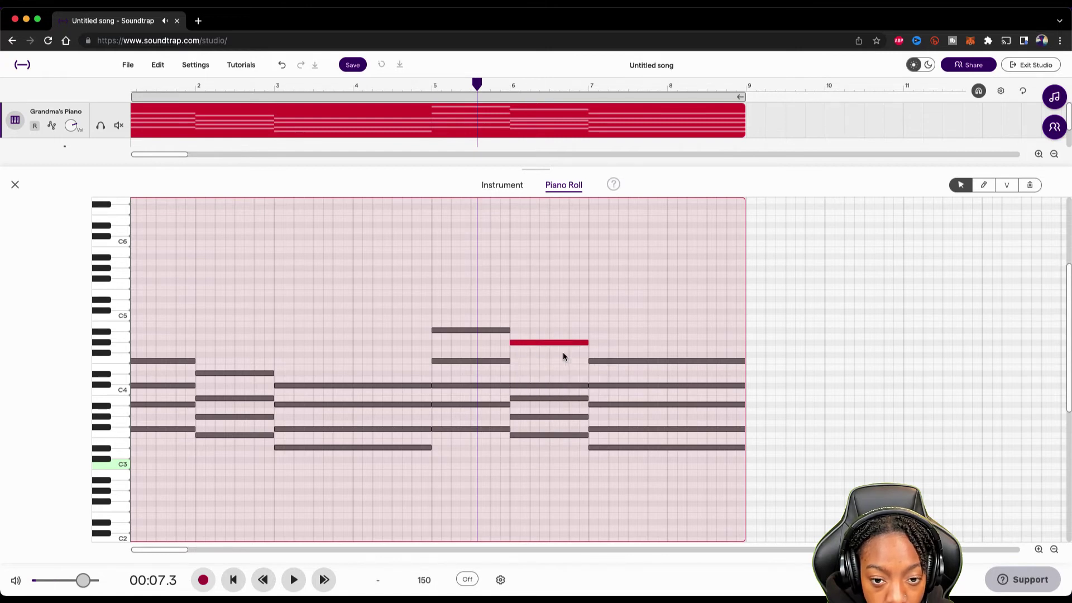
Audition and compare the upper notes of the chords at bars 5, 6 and 7.
{"action": "left_click", "coordinate": [594, 361]}
{"action": "mouse_move", "coordinate": [594, 362]}
{"action": "left_mouse_down"}
{"action": "mouse_move", "coordinate": [594, 330]}
{"action": "mouse_move", "coordinate": [598, 362]}
{"action": "left_mouse_up"}
{"action": "left_click", "coordinate": [584, 343]}
{"action": "left_click", "coordinate": [581, 343]}
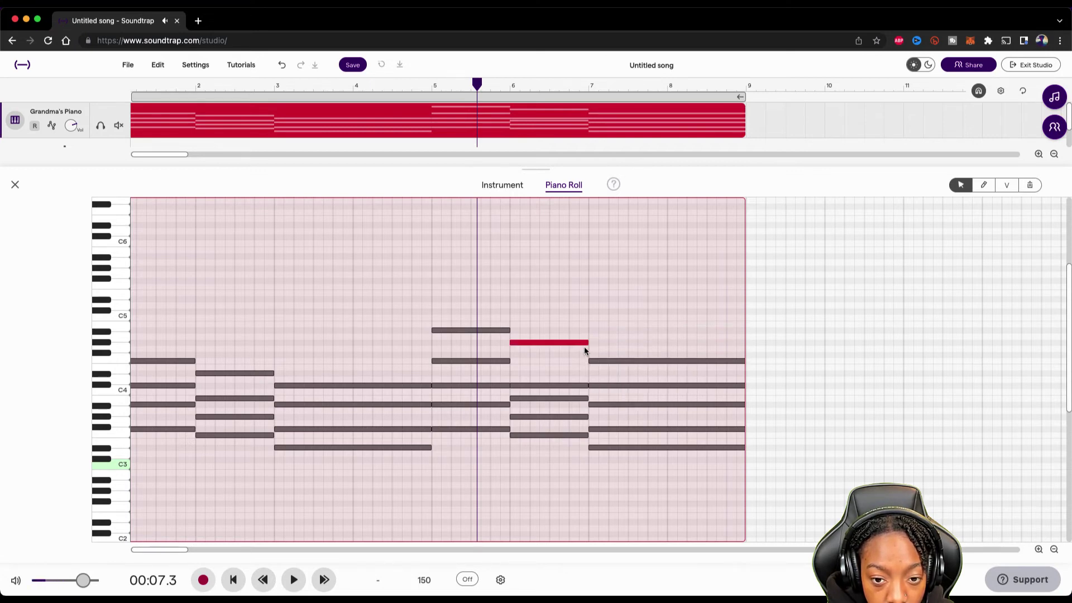
{"action": "left_click", "coordinate": [597, 361]}
{"action": "left_click", "coordinate": [498, 330]}
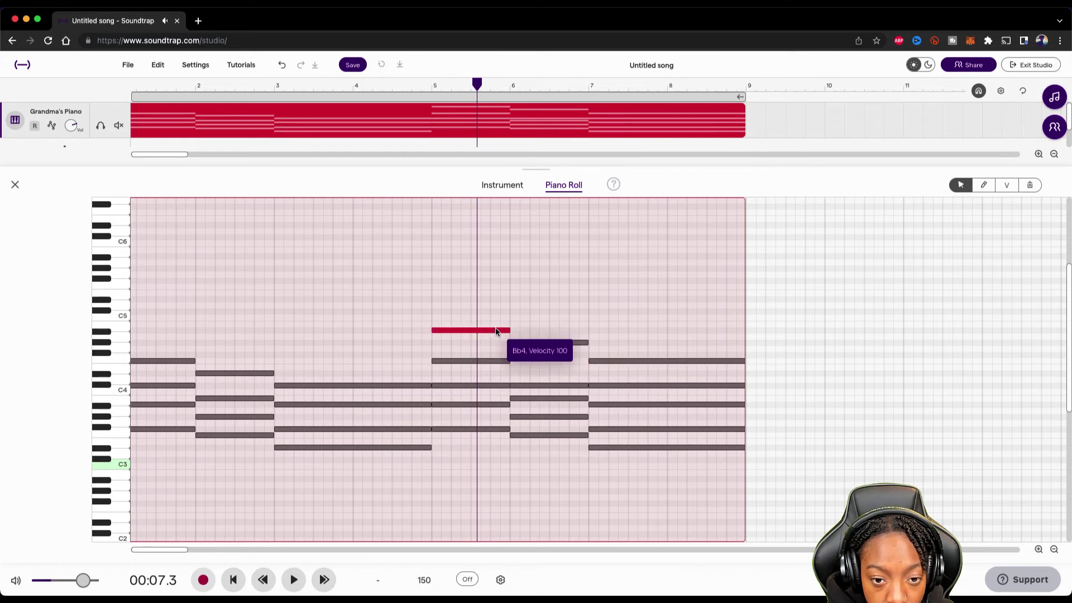
{"action": "left_click", "coordinate": [490, 361]}
{"action": "left_click", "coordinate": [519, 343]}
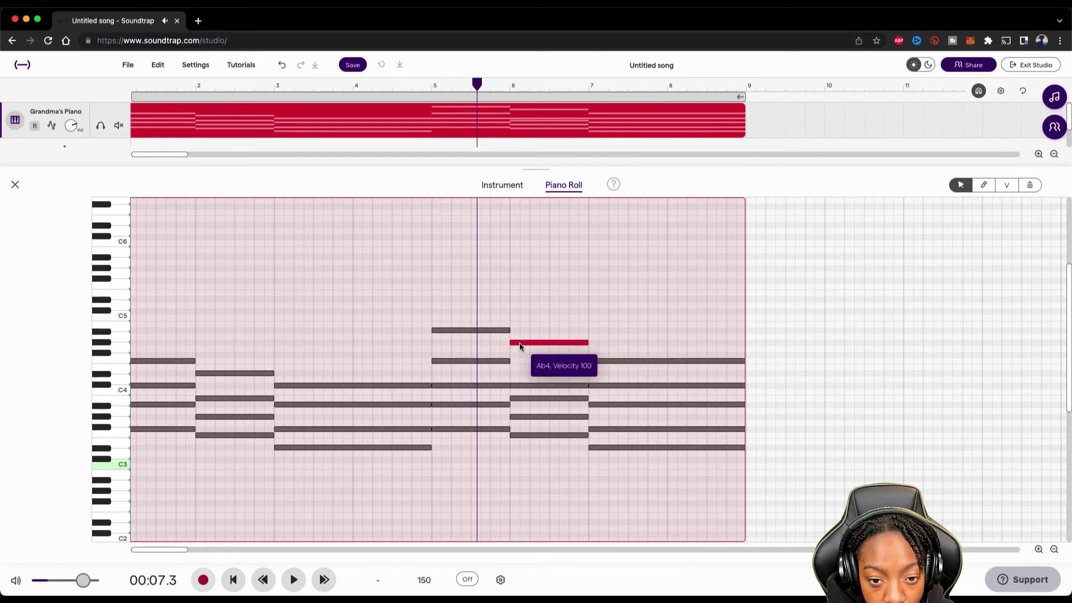
Try the bar 7 chord's top note at G4 and at A4, comparing it with the preceding top notes.
{"action": "left_click_drag", "start_coordinate": [583, 362], "coordinate": [592, 349]}
{"action": "left_click", "coordinate": [577, 342]}
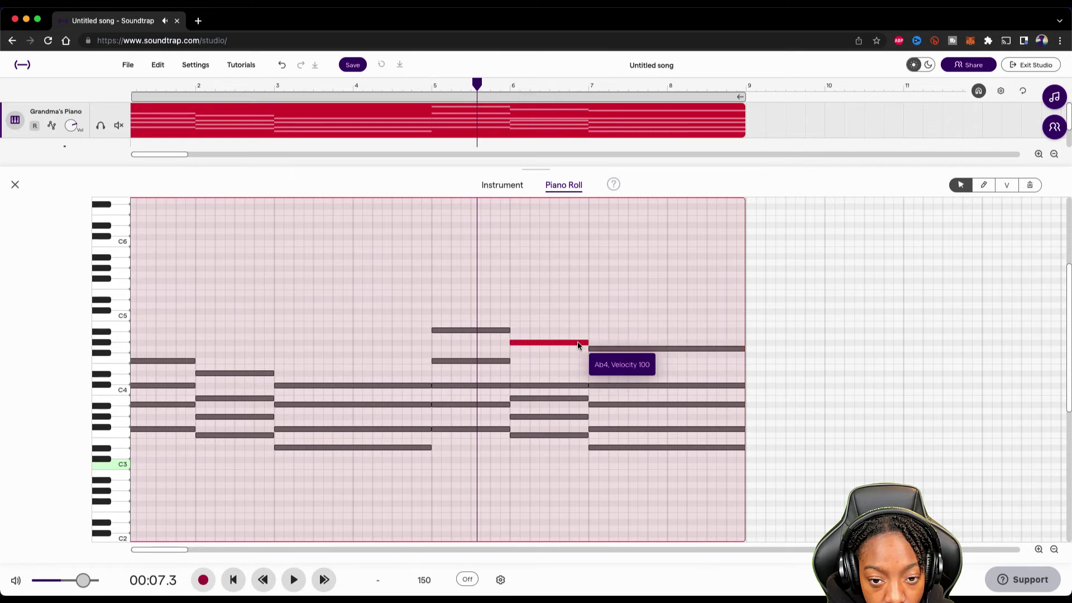
{"action": "left_click", "coordinate": [598, 348]}
{"action": "left_click", "coordinate": [579, 342]}
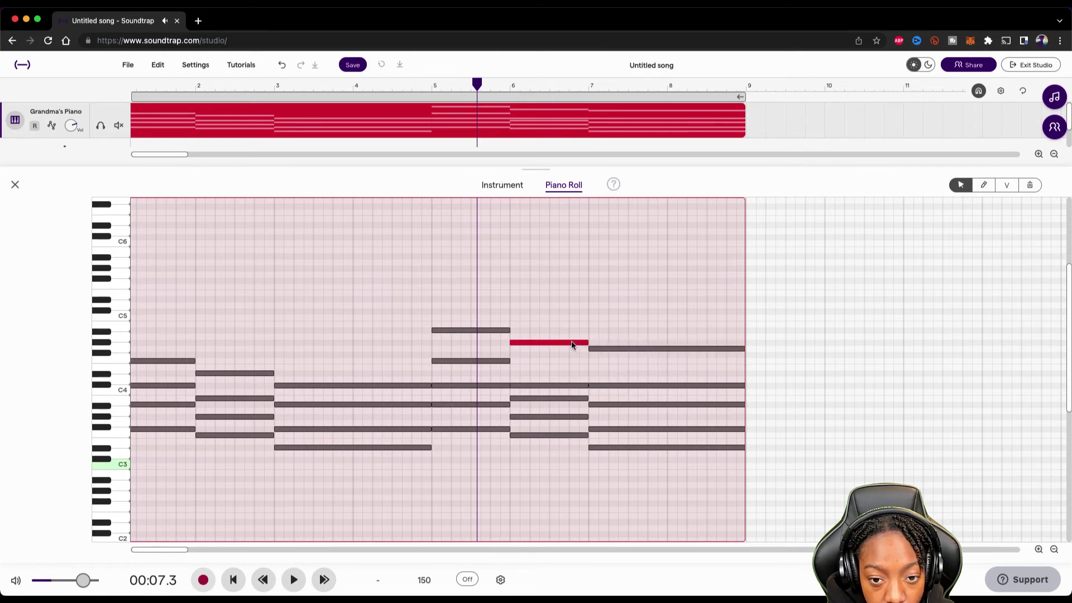
{"action": "left_click_drag", "start_coordinate": [598, 349], "coordinate": [600, 341]}
{"action": "left_click", "coordinate": [576, 343]}
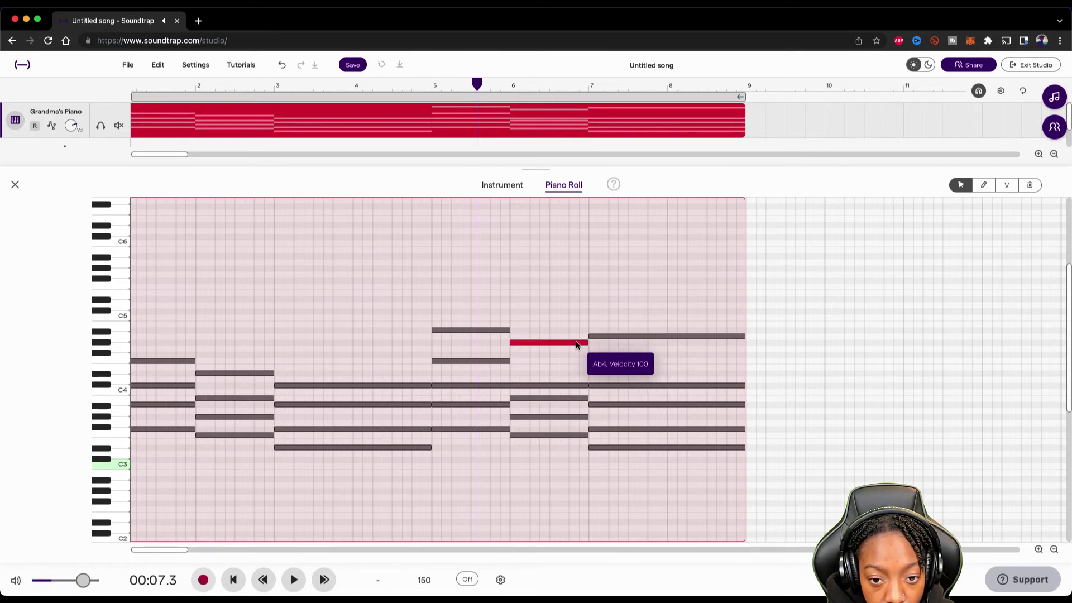
{"action": "left_click", "coordinate": [504, 361]}
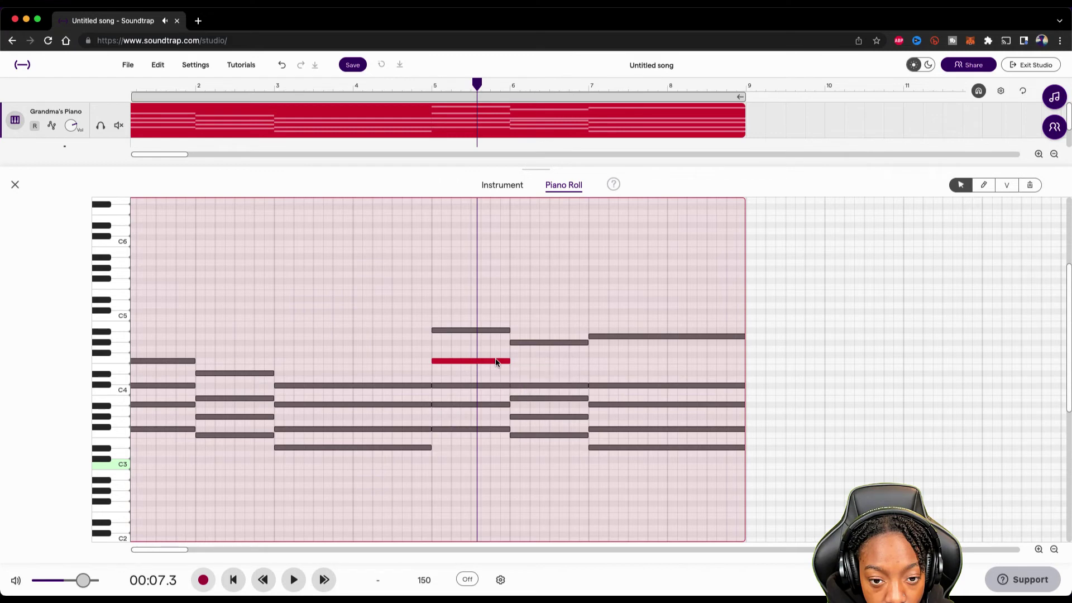
Audition pitches on the piano keys around F4 and lower the bar 7 chord's top note to Eb4.
{"action": "left_click", "coordinate": [109, 369]}
{"action": "left_click", "coordinate": [109, 361]}
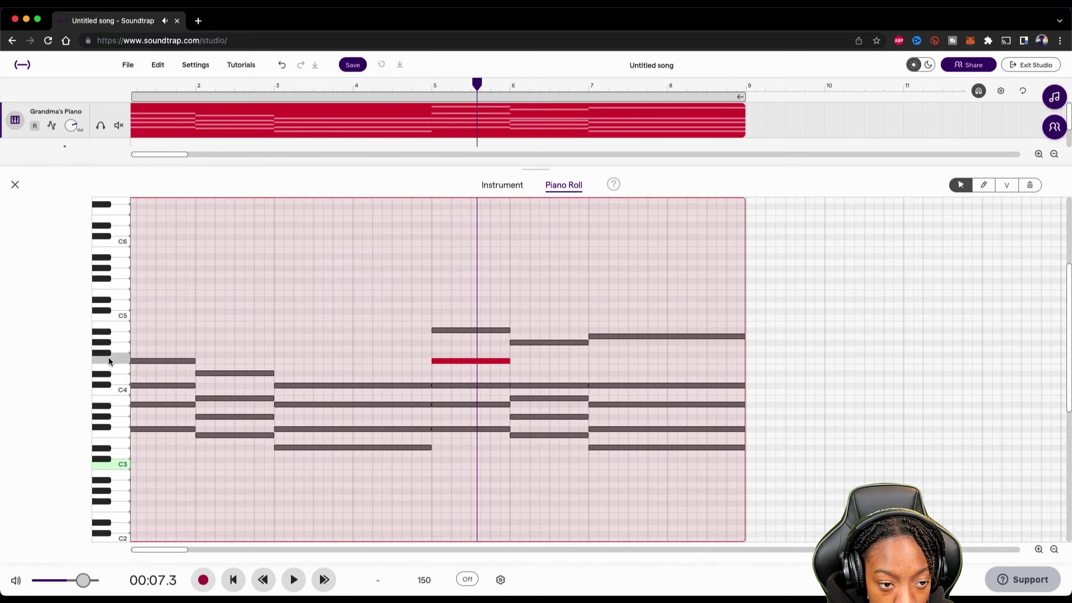
{"action": "left_click", "coordinate": [103, 345]}
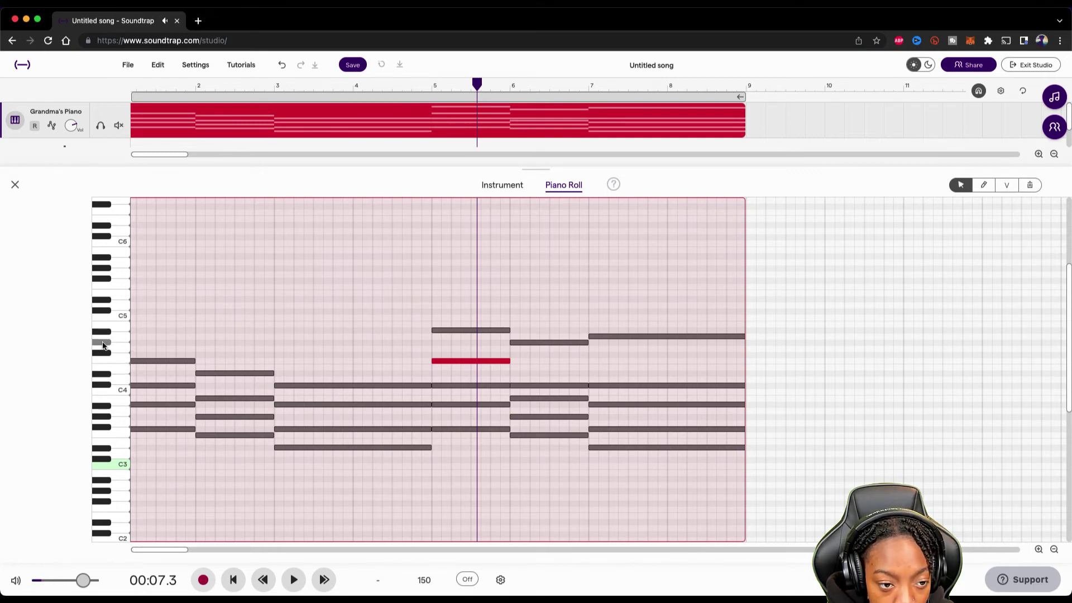
{"action": "left_click", "coordinate": [106, 375]}
{"action": "left_click", "coordinate": [107, 389]}
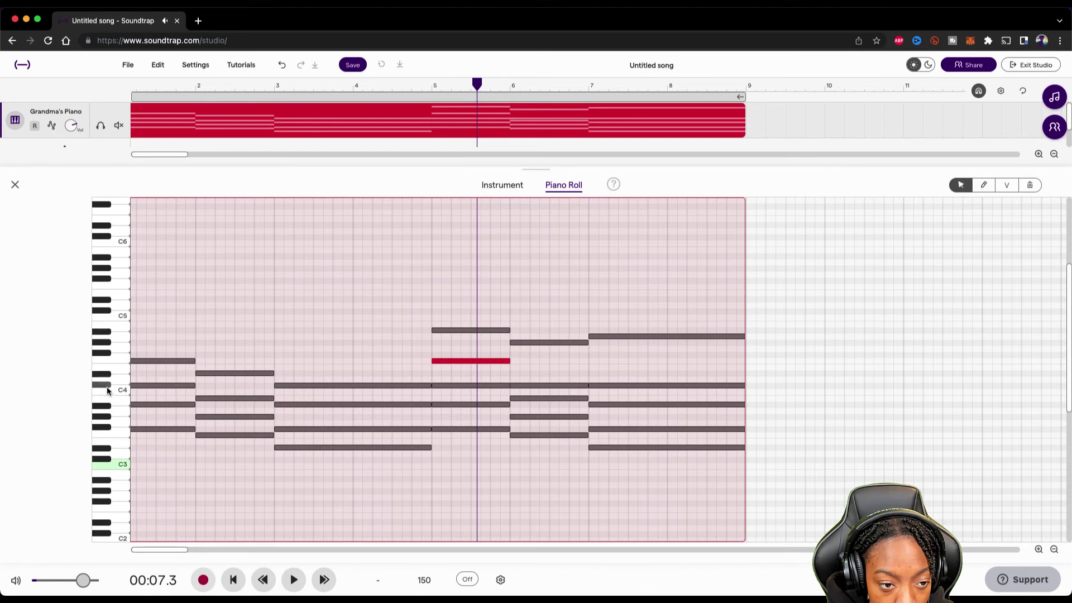
{"action": "left_click", "coordinate": [605, 342]}
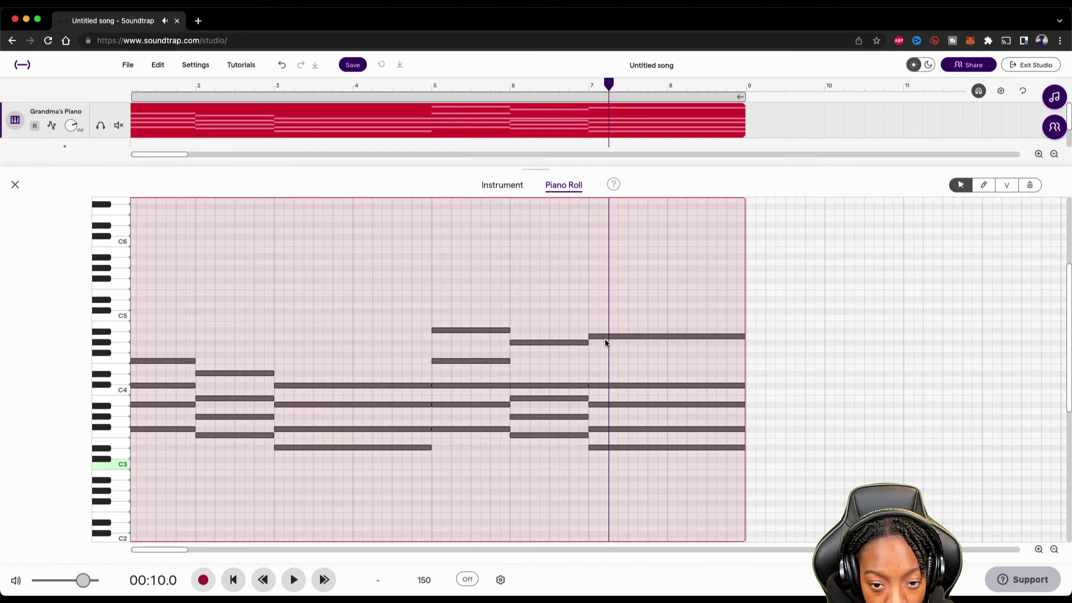
{"action": "left_click_drag", "start_coordinate": [605, 336], "coordinate": [607, 376]}
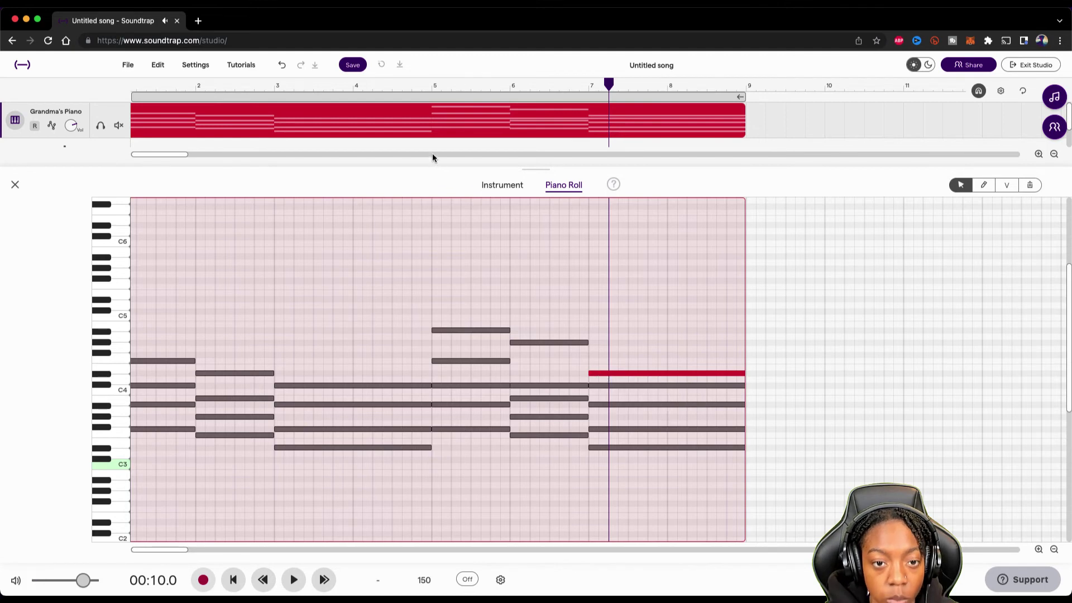
Play back the progression from bar 5 to check the revised top notes.
{"action": "left_click", "coordinate": [427, 88]}
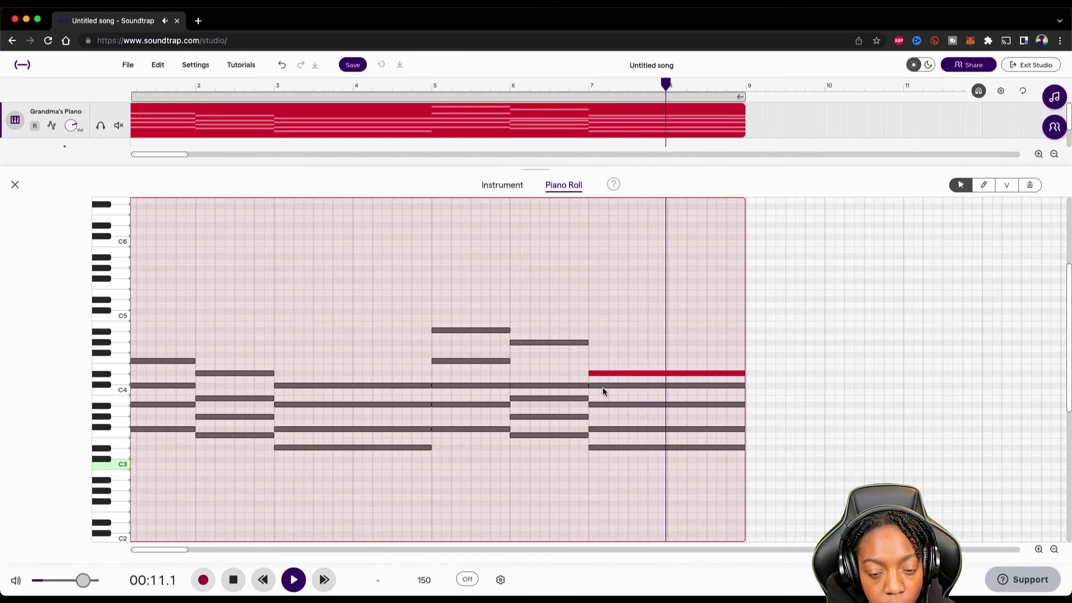
{"action": "key", "text": "space"}
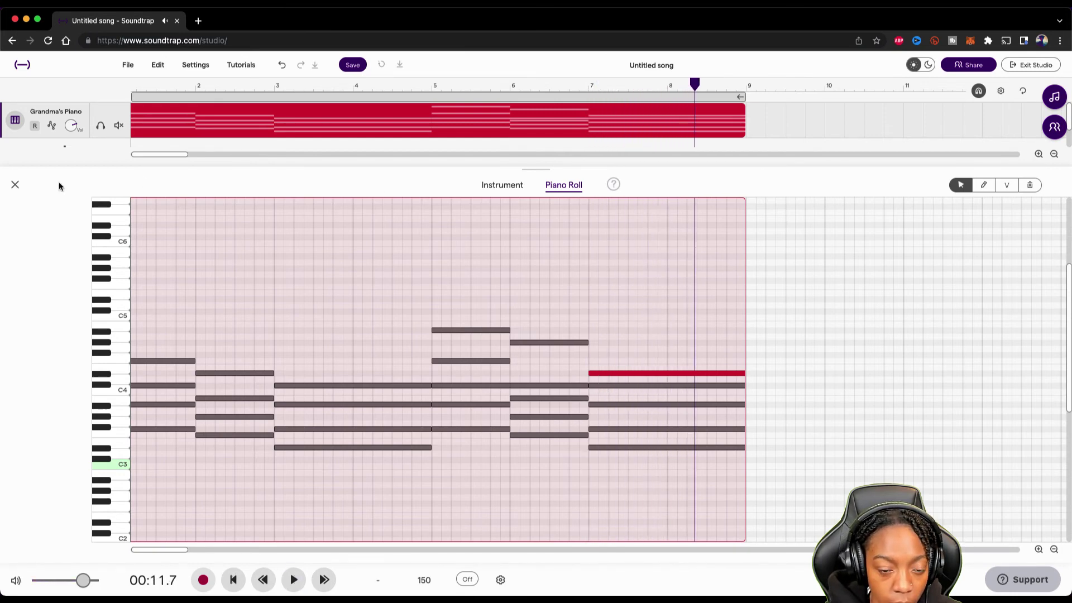
Add a Filter effect to the Grandma's Piano sound with its low cut at about 118 Hz.
{"action": "left_click", "coordinate": [508, 190]}
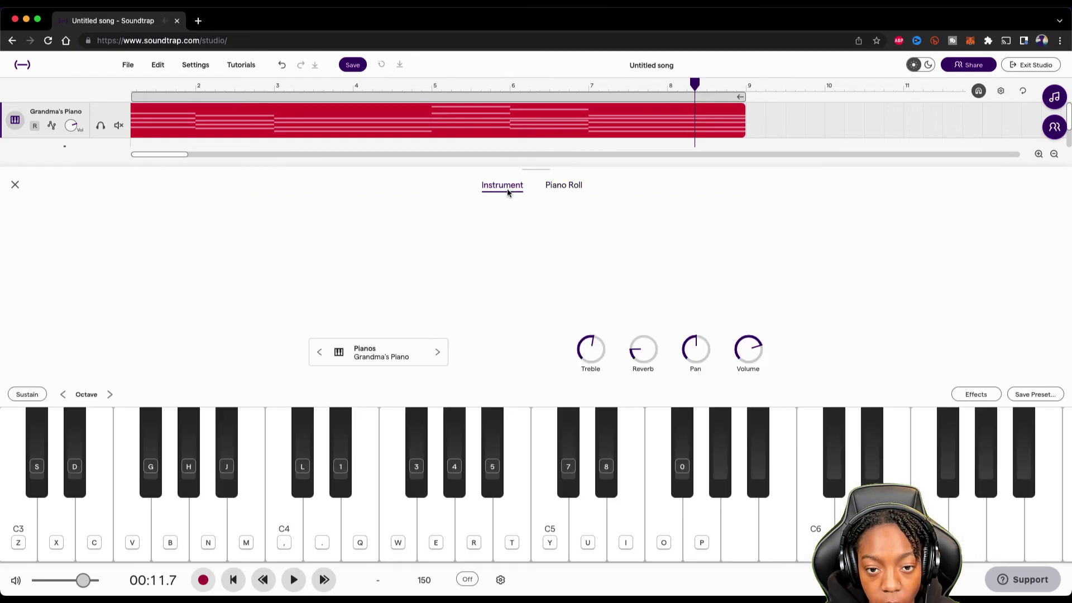
{"action": "left_click", "coordinate": [990, 395]}
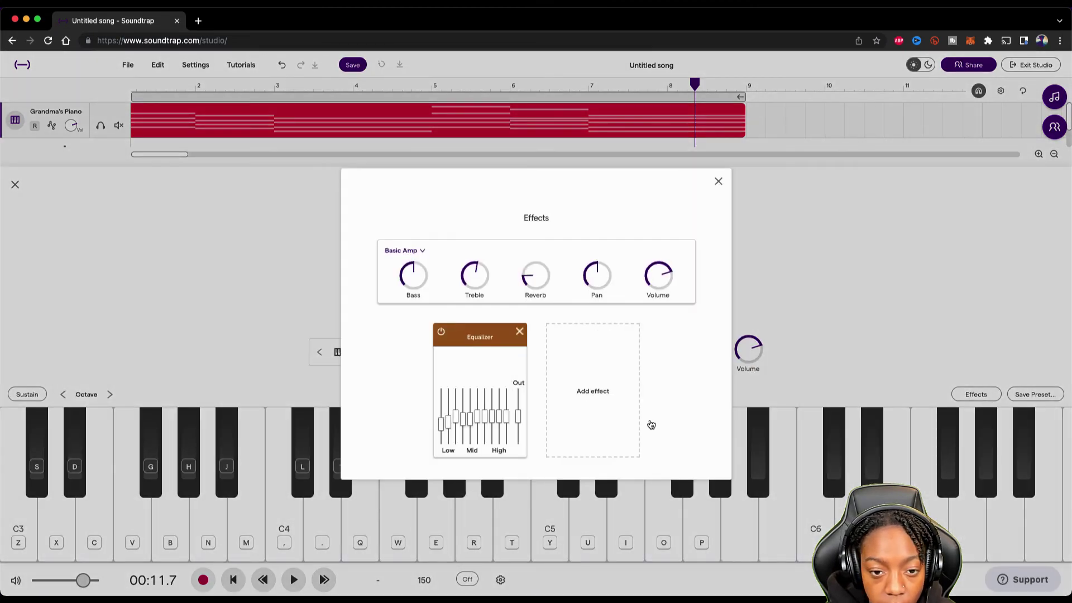
{"action": "left_click", "coordinate": [587, 383]}
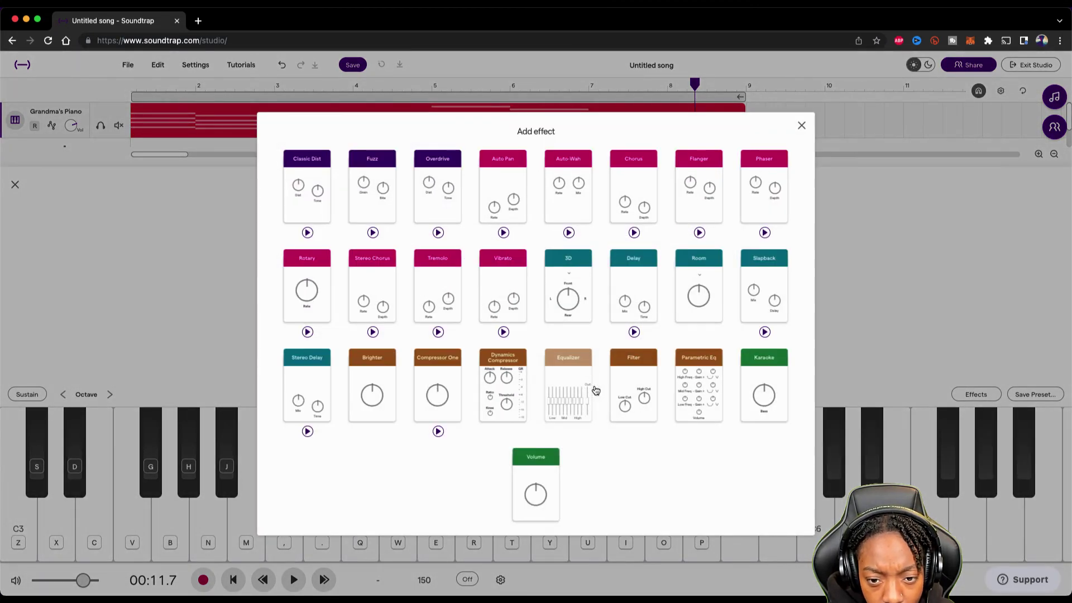
{"action": "left_click", "coordinate": [620, 390]}
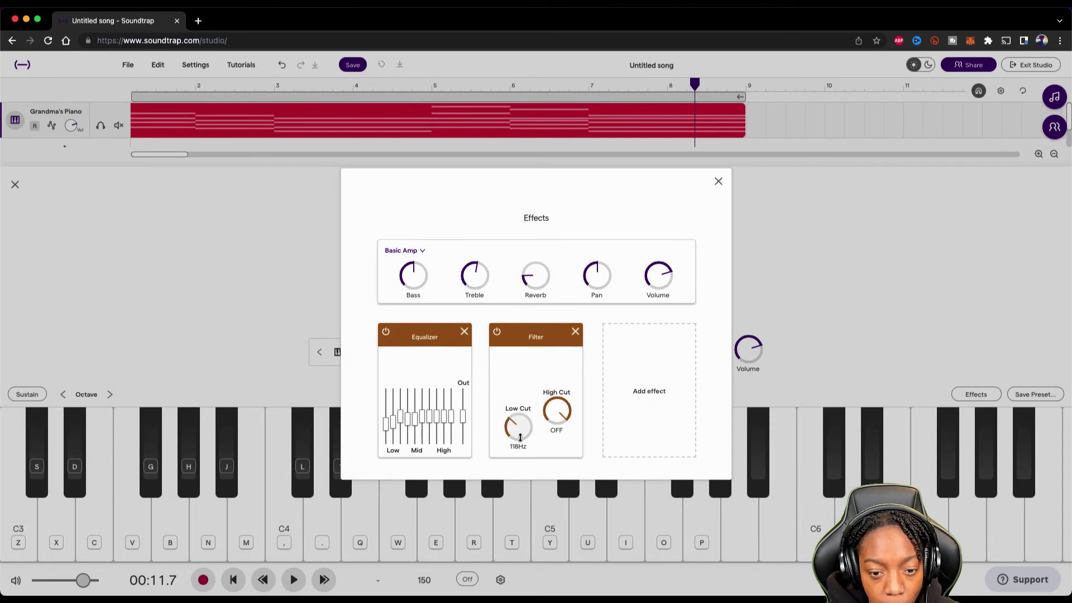
Play back the chord progression from the start with the filtered piano sound and close the instrument editor.
{"action": "left_click", "coordinate": [266, 592]}
{"action": "left_click", "coordinate": [269, 584]}
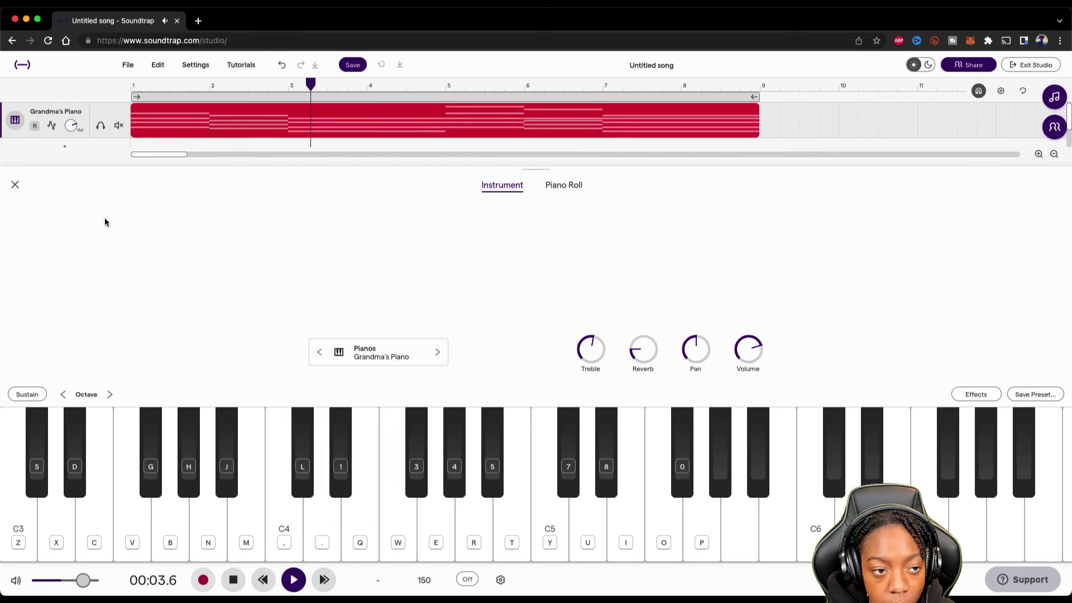
{"action": "left_click", "coordinate": [15, 186]}
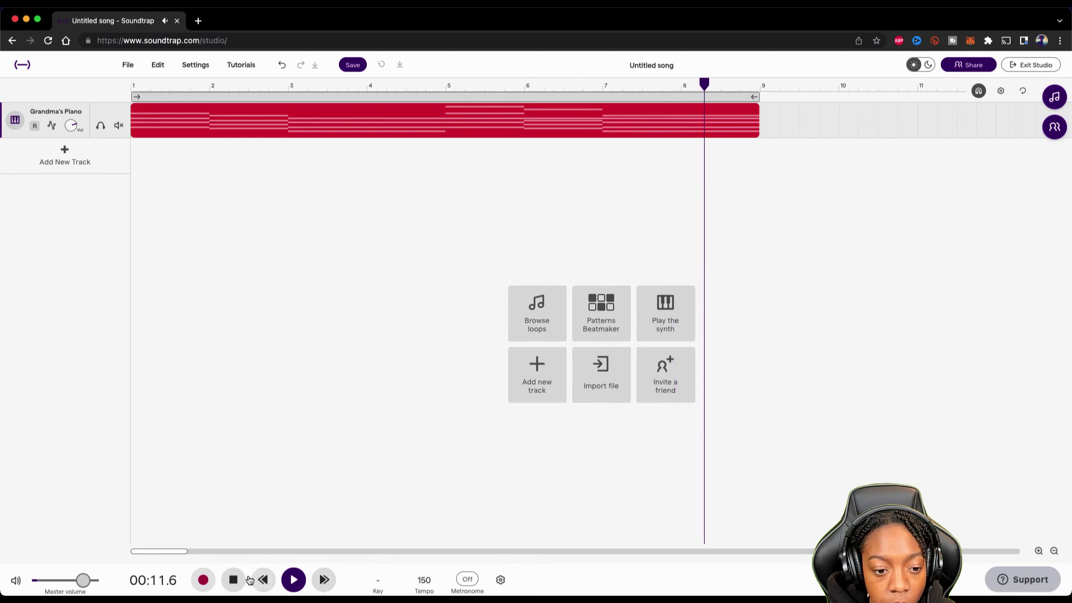
{"action": "left_click", "coordinate": [150, 121]}
{"action": "left_click", "coordinate": [191, 137]}
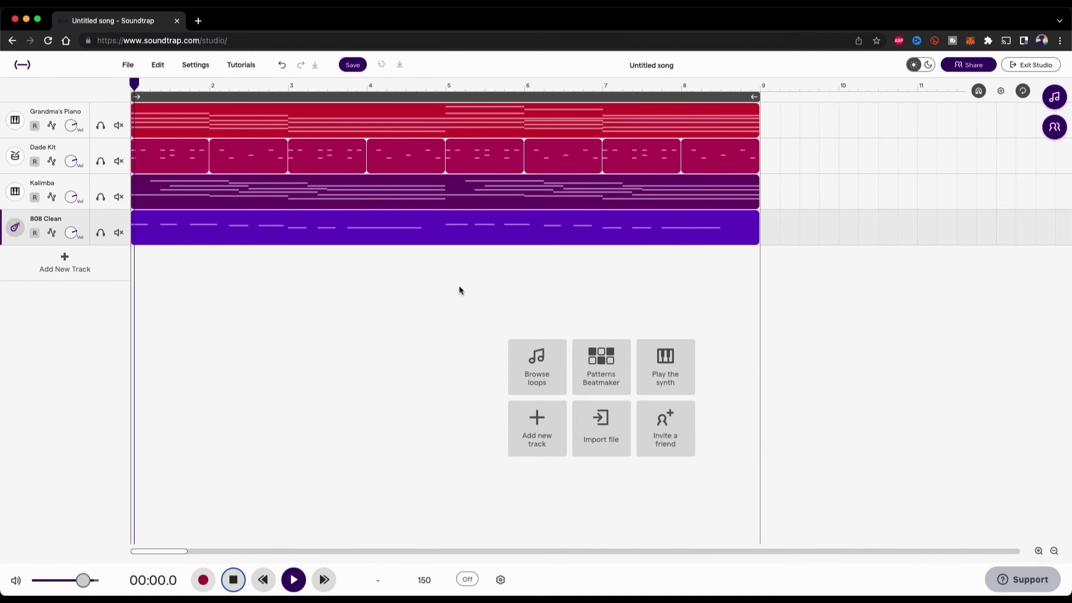
Play the eight-bar beat from the beginning with the piano, Dade Kit, Kalimba and 808 Clean tracks together.
{"action": "key", "text": "space"}
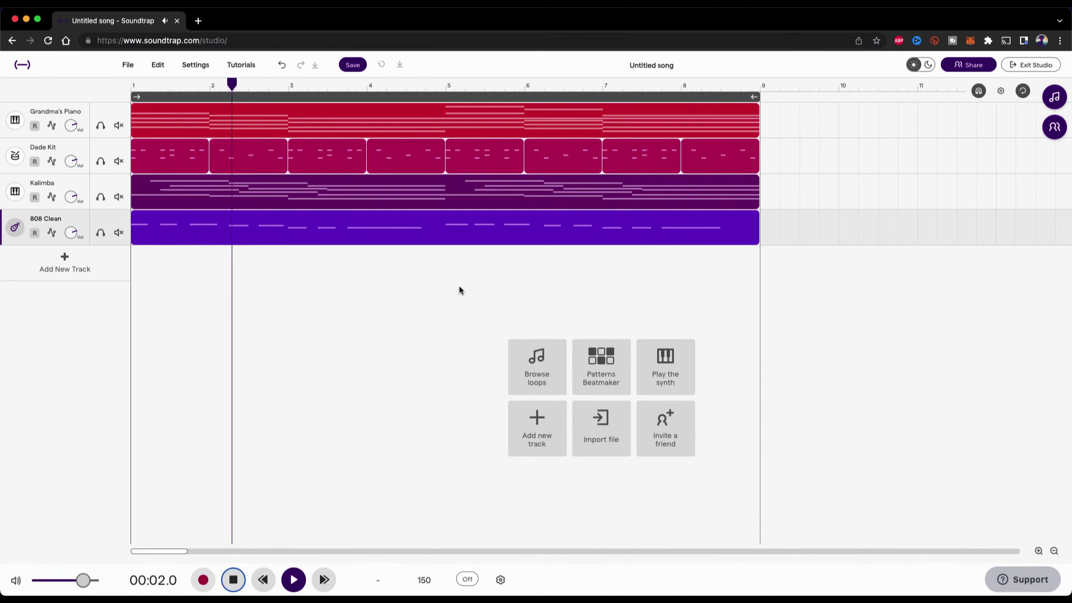